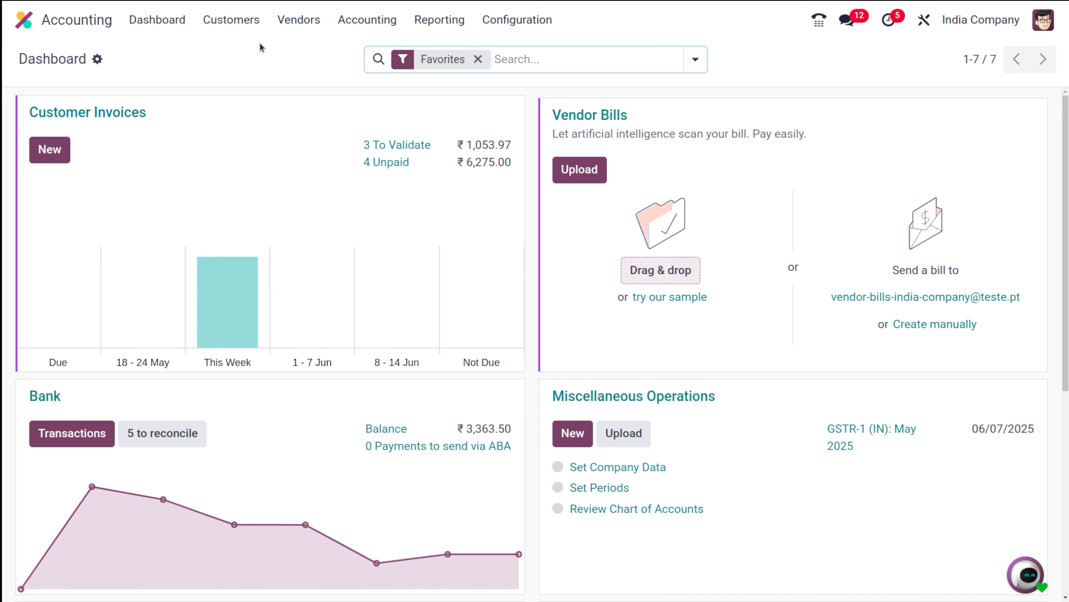
- Open the paid ₹ 750.00 customer invoice and reverse it with a credit note giving the reason "damage"
{"action": "left_click", "coordinate": [210, 21]}
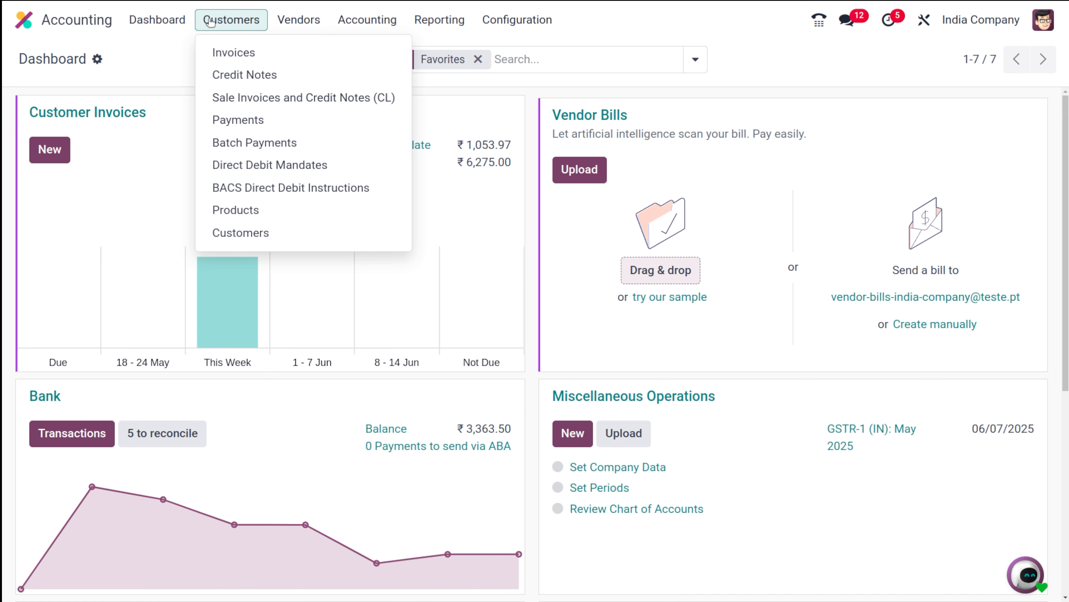
{"action": "left_click", "coordinate": [250, 54]}
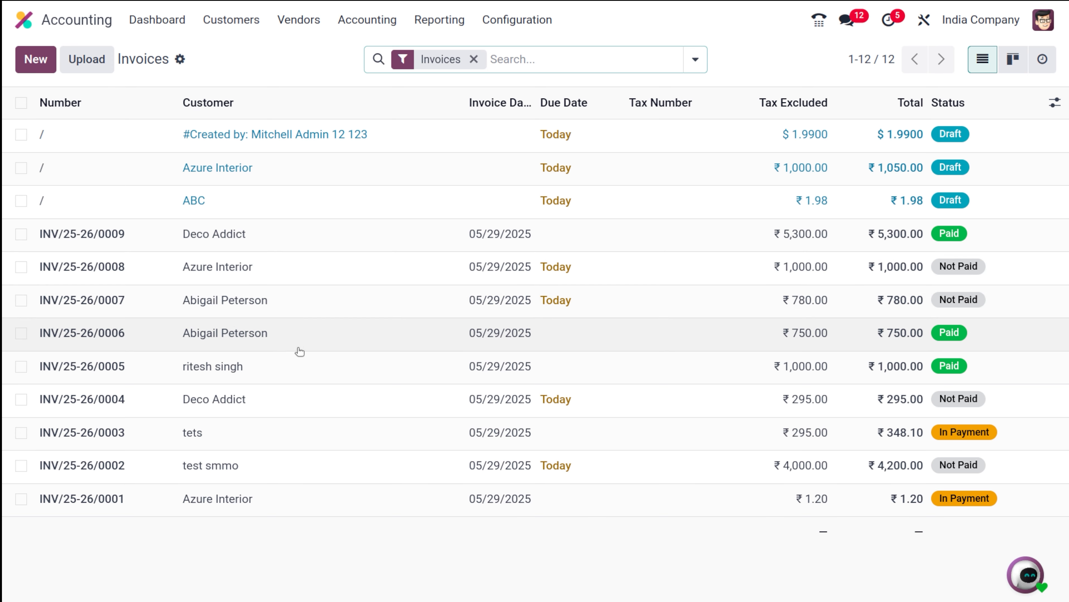
{"action": "left_click", "coordinate": [299, 354]}
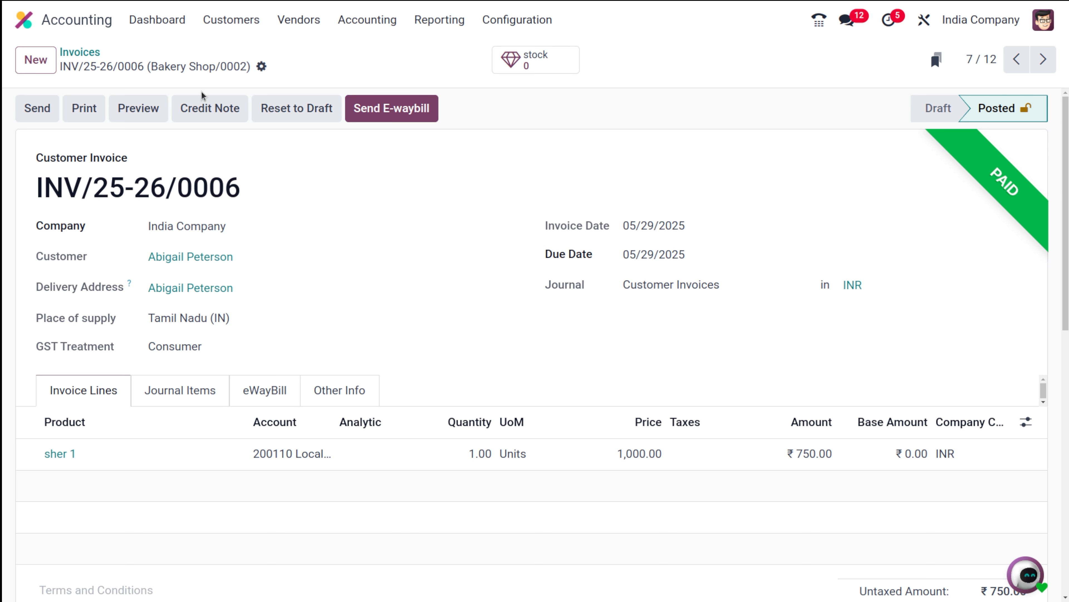
{"action": "left_click", "coordinate": [232, 123]}
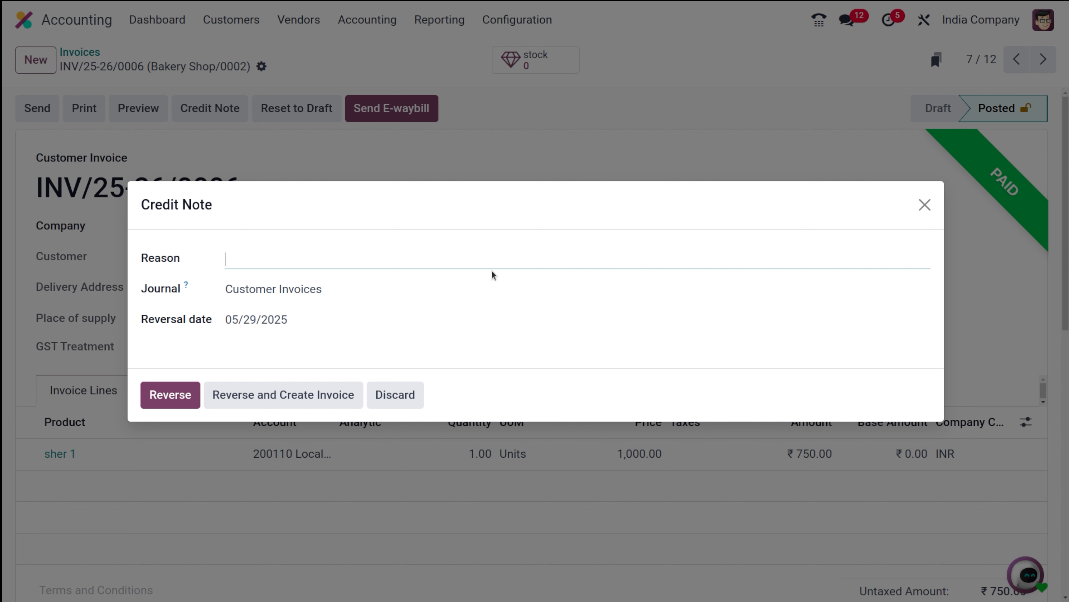
{"action": "type", "text": "damage"}
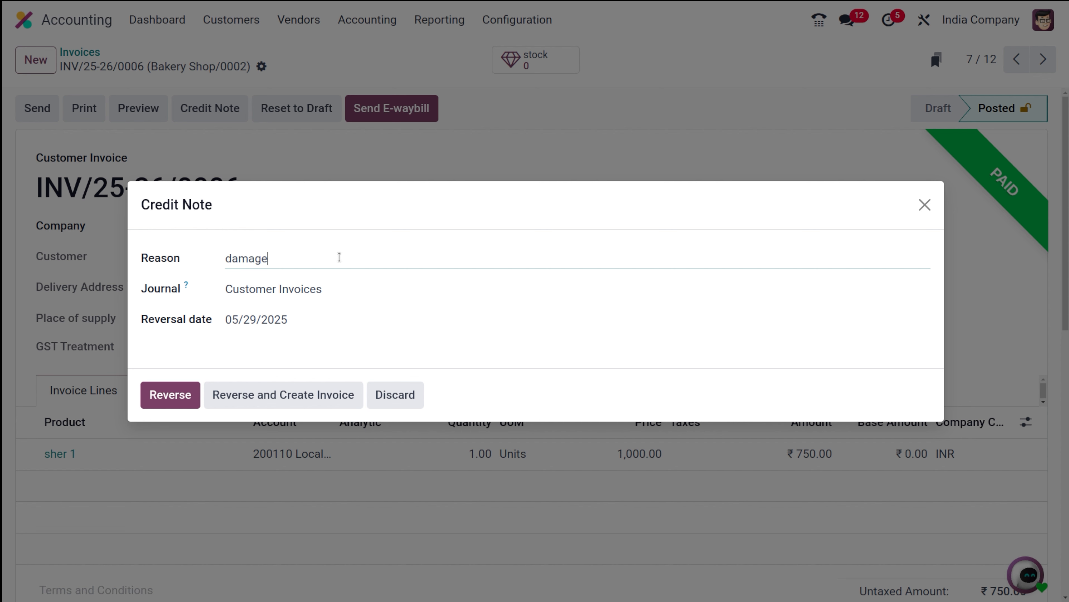
{"action": "left_click", "coordinate": [161, 397]}
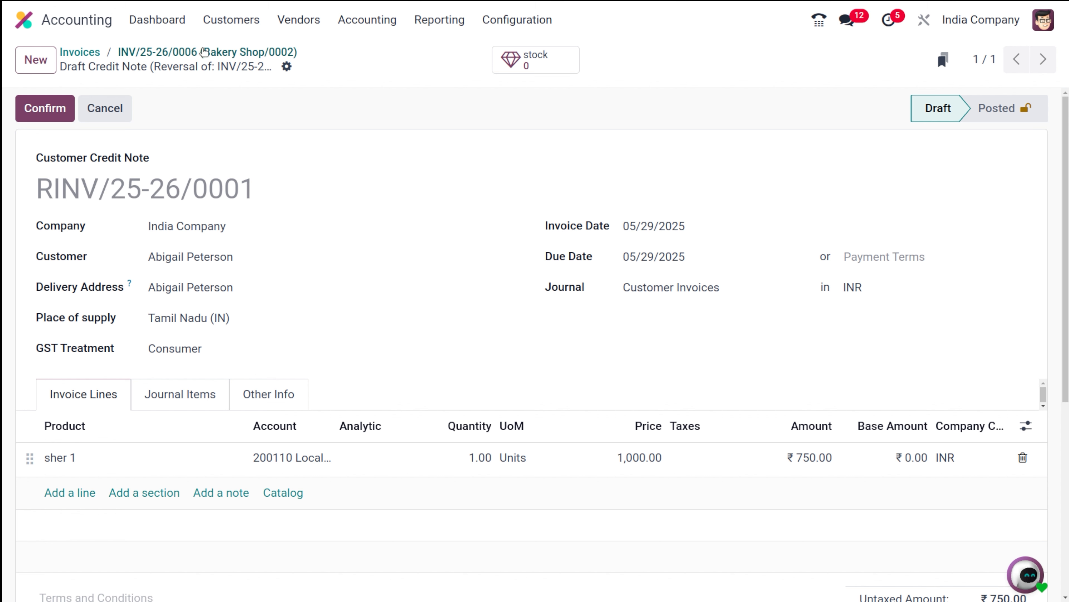
- Return to the original invoice and issue another credit note with reason "damage", using the reverse and create invoice option
{"action": "left_click", "coordinate": [262, 52]}
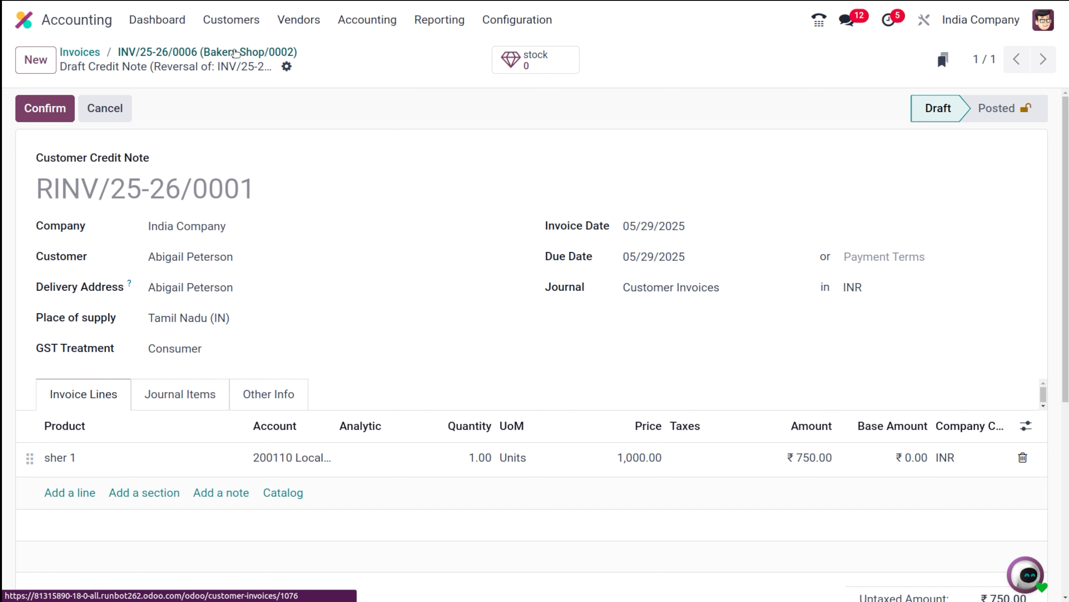
{"action": "left_click", "coordinate": [210, 110]}
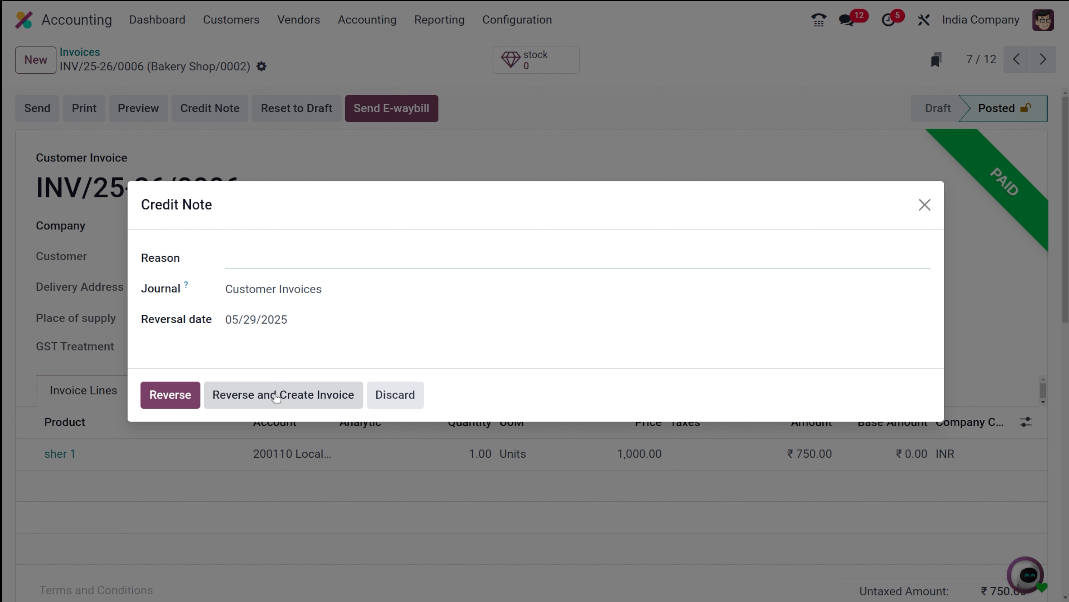
{"action": "type", "text": "da"}
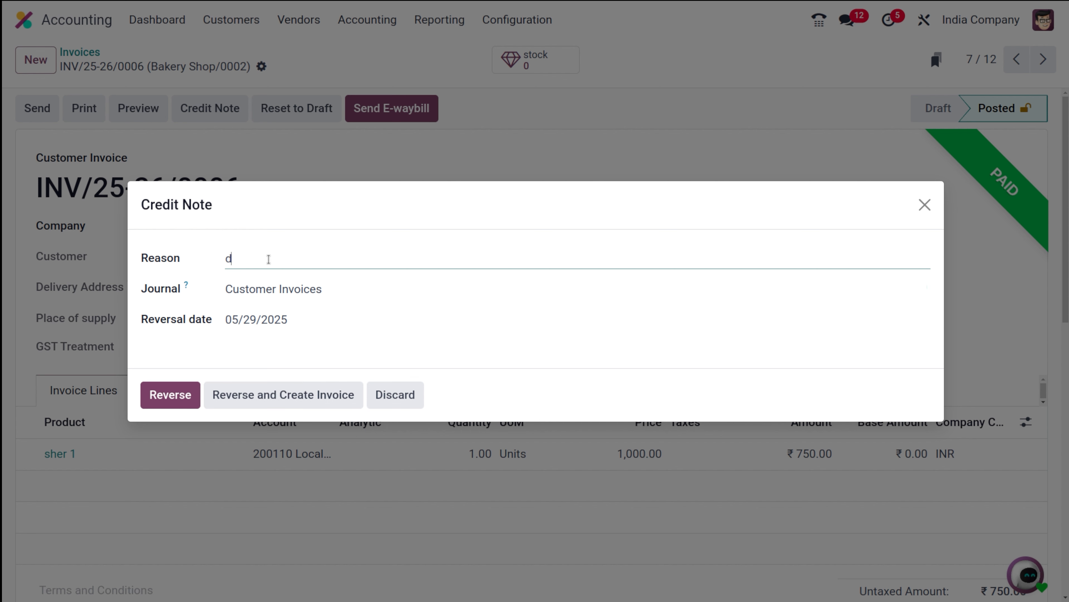
{"action": "type", "text": "mage"}
{"action": "left_click", "coordinate": [297, 400]}
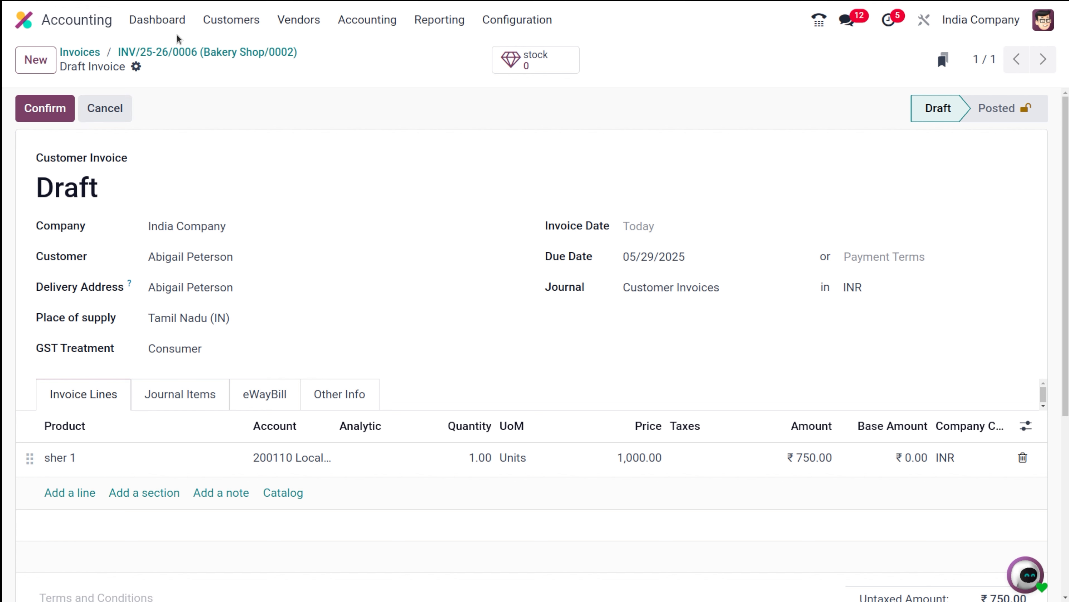
- Go back to the invoice list to check the reversed invoice's status, and open the list of customer credit notes
{"action": "left_click", "coordinate": [158, 54]}
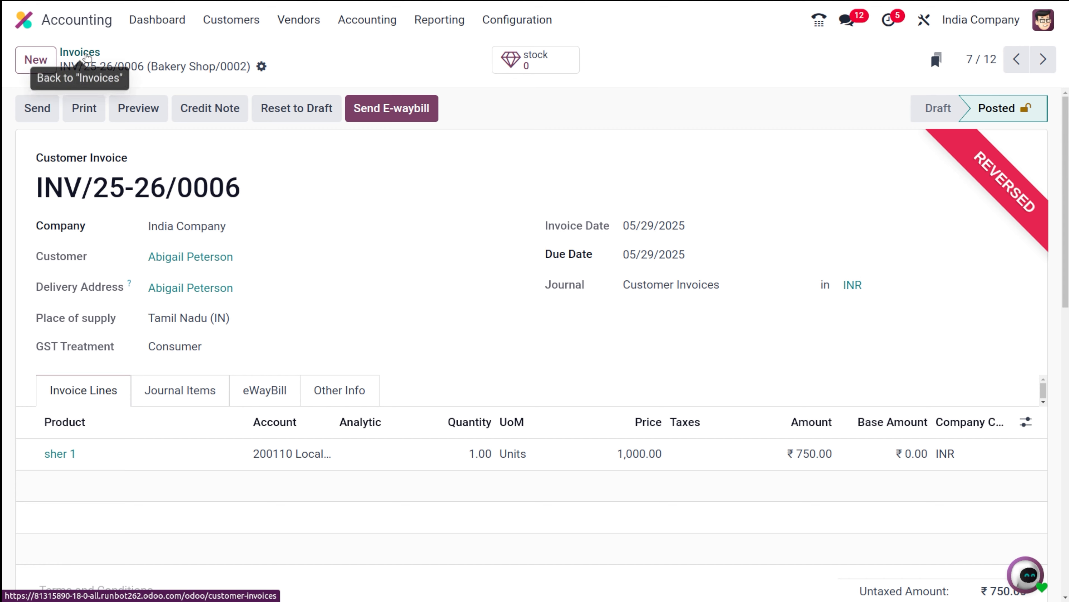
{"action": "left_click", "coordinate": [84, 52]}
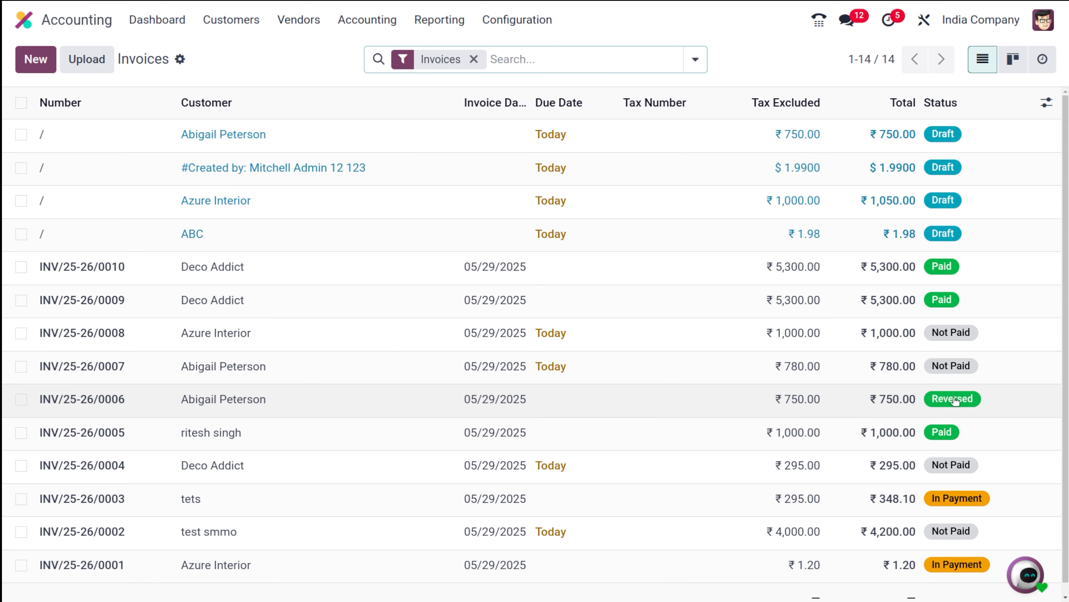
{"action": "left_click", "coordinate": [224, 23]}
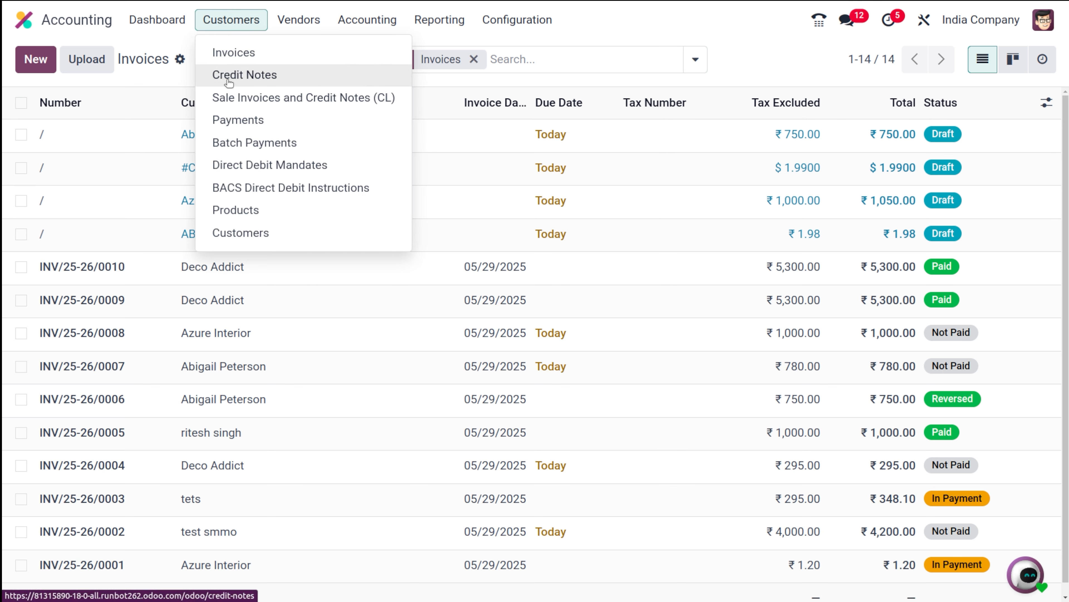
{"action": "left_click", "coordinate": [276, 80]}
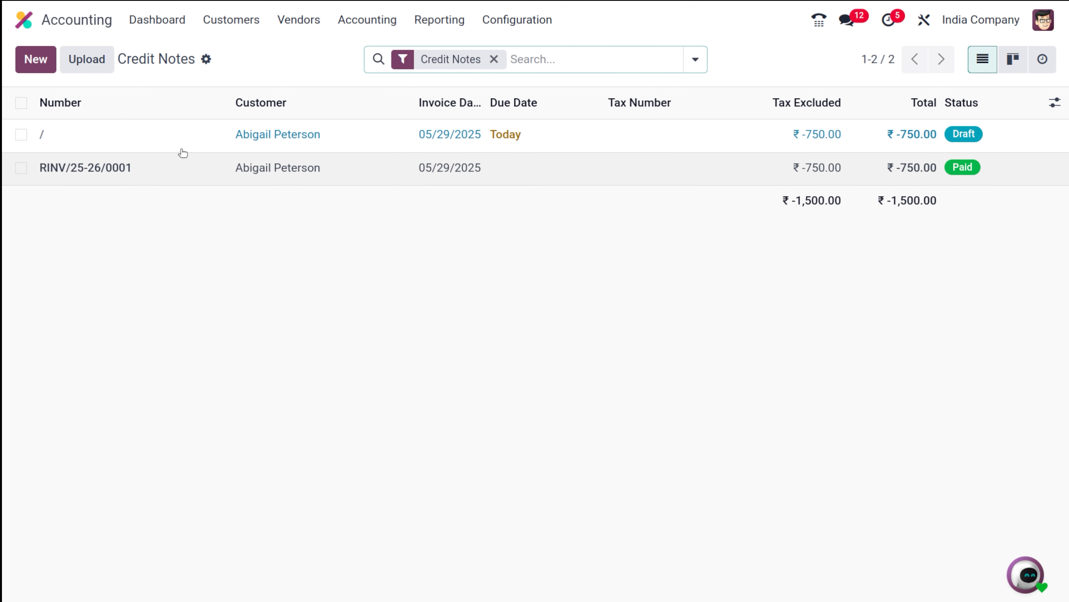
- Create and confirm a new credit note for Azure Interior with the product Miniature Circuit Breaker Ace (Wood, 1meter), and return to the credit notes list
{"action": "left_click", "coordinate": [36, 55]}
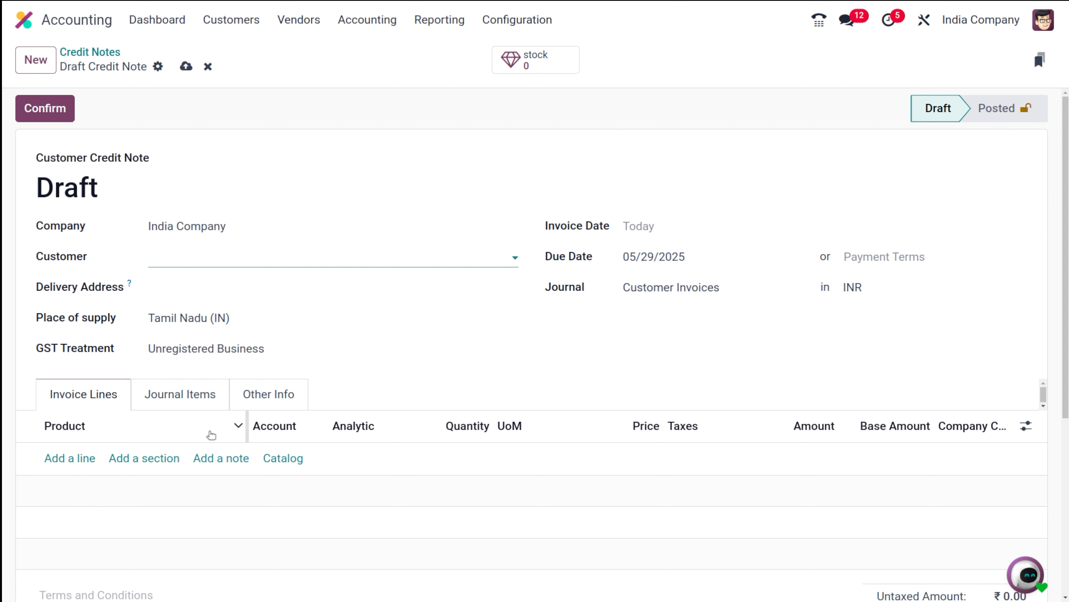
{"action": "left_click", "coordinate": [162, 262]}
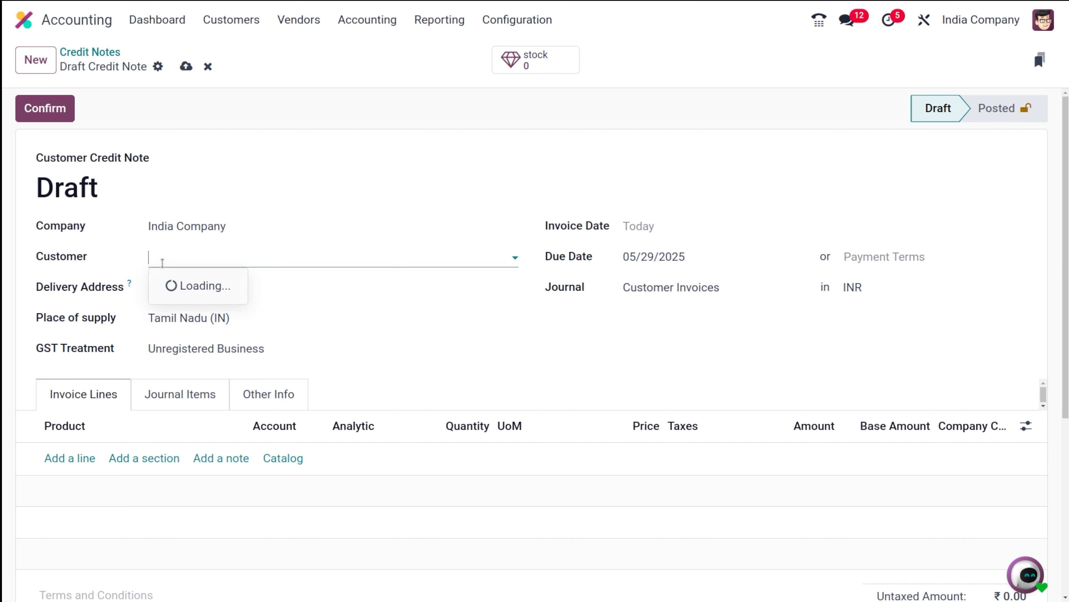
{"action": "left_click", "coordinate": [210, 310]}
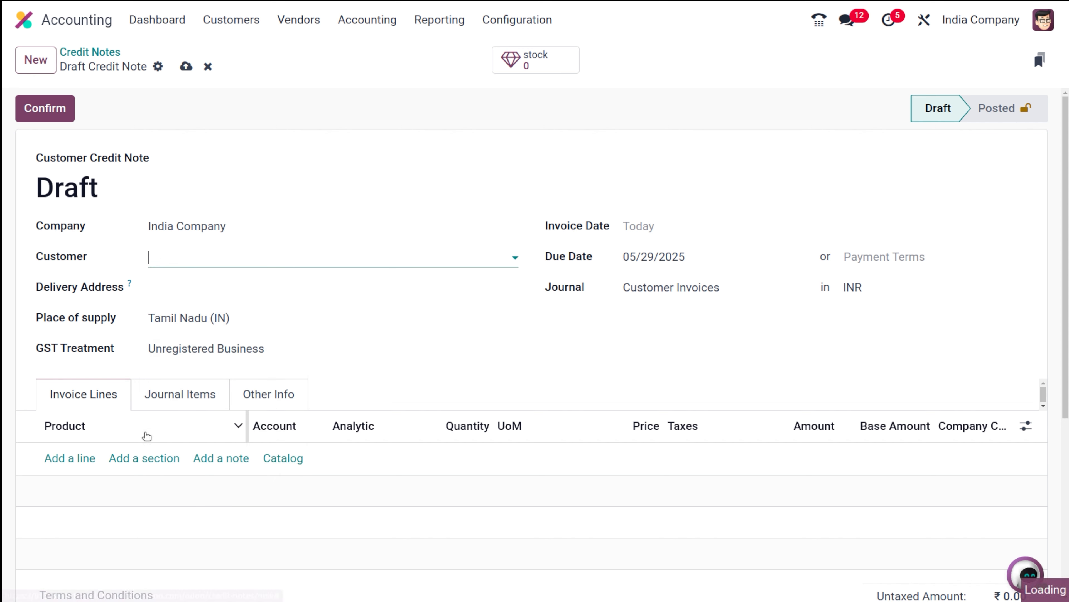
{"action": "left_click", "coordinate": [71, 563]}
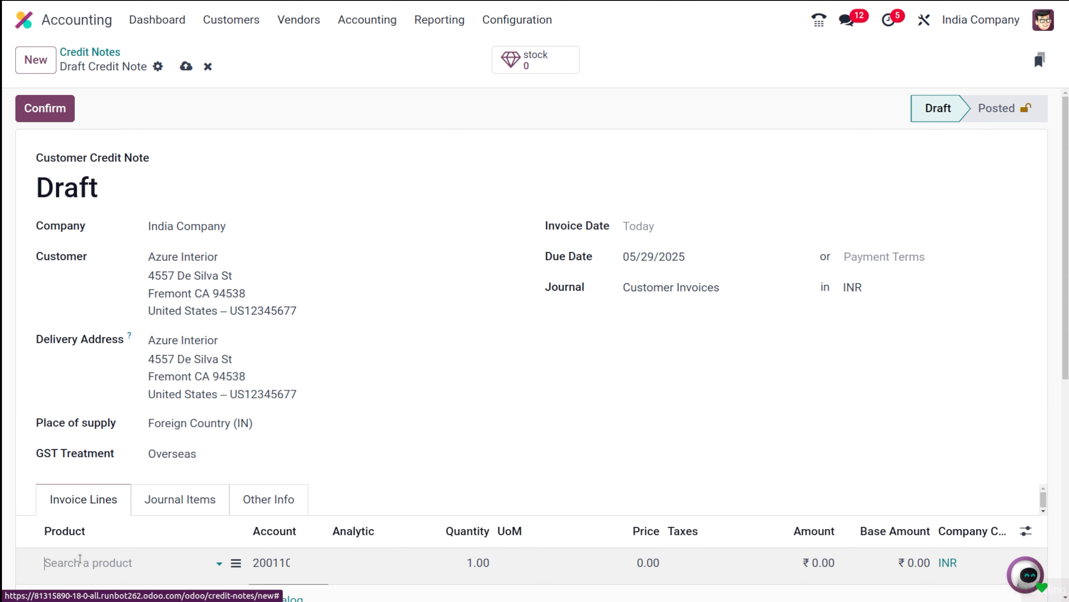
{"action": "left_click", "coordinate": [162, 563]}
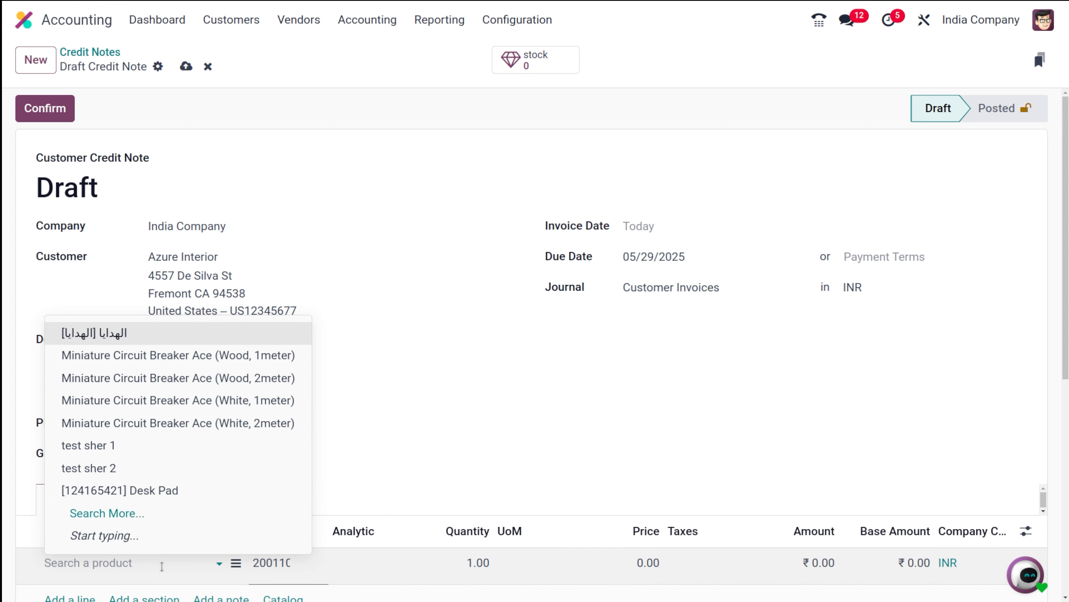
{"action": "left_click", "coordinate": [194, 358]}
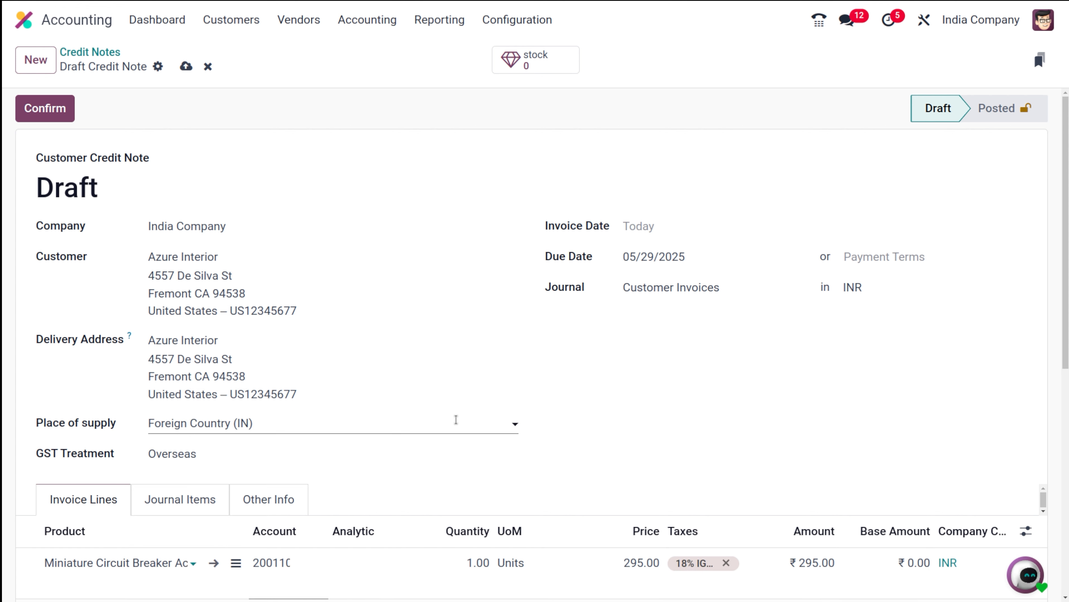
{"action": "left_click", "coordinate": [55, 118]}
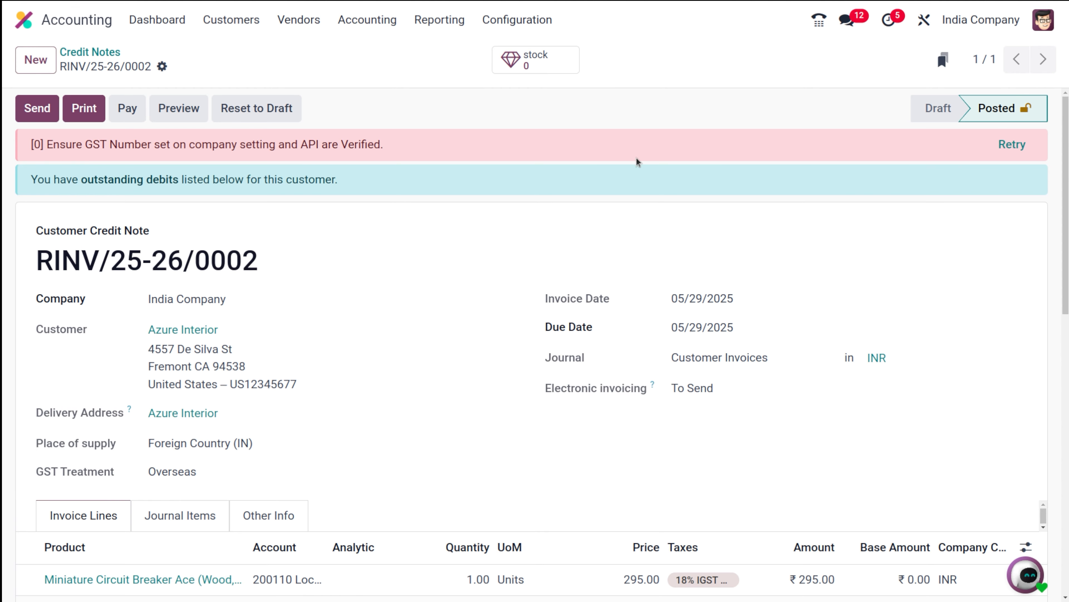
{"action": "left_click", "coordinate": [1013, 144]}
{"action": "left_click", "coordinate": [101, 52]}
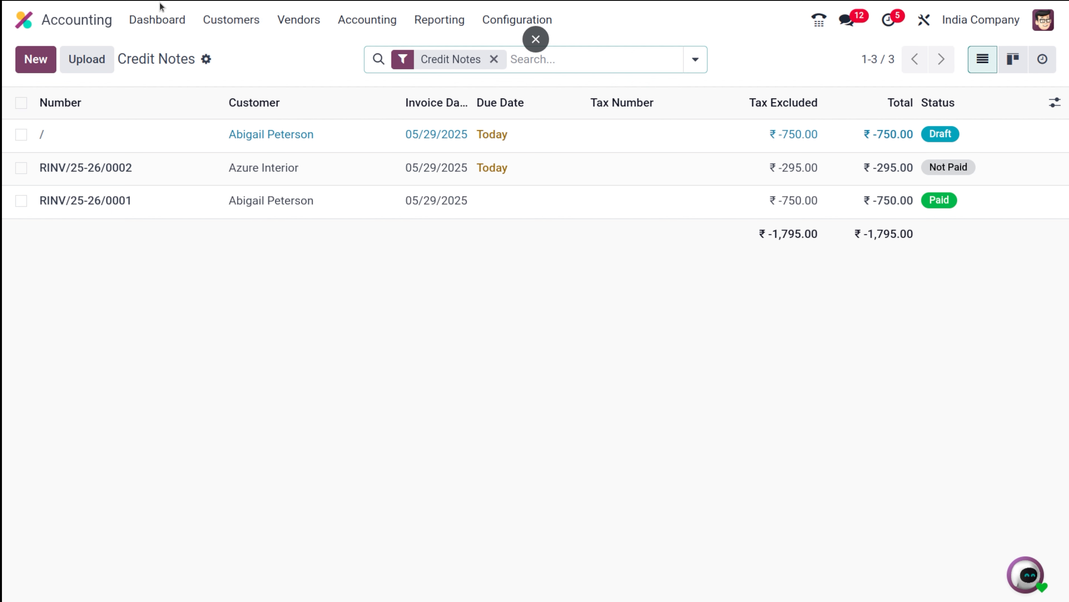
- In the customer invoices list, select the two paid Deco Addict invoices and start creating debit notes for them
{"action": "left_click", "coordinate": [219, 25]}
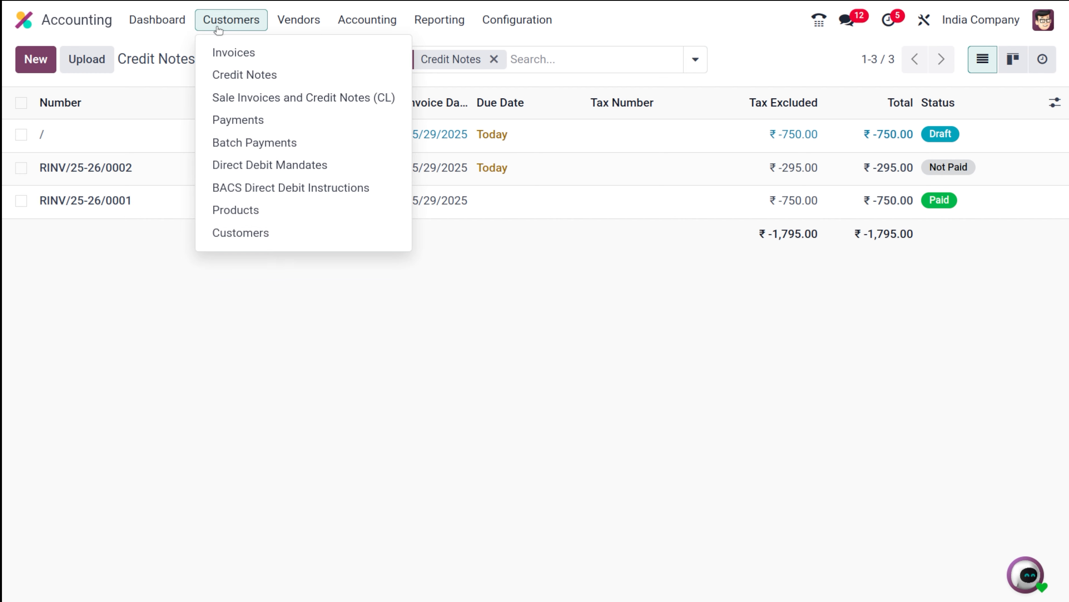
{"action": "left_click", "coordinate": [220, 52]}
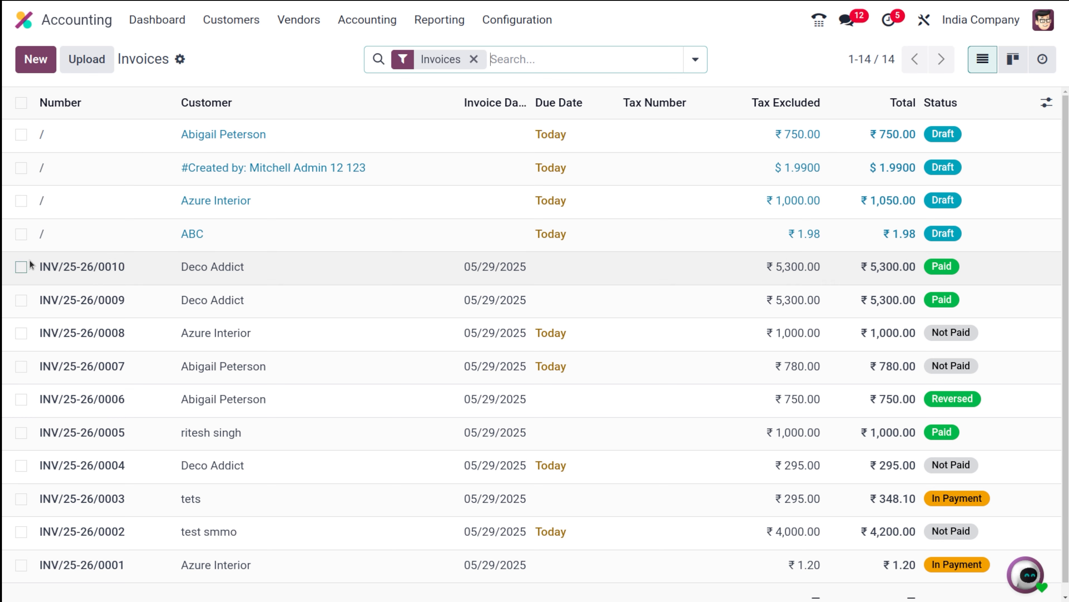
{"action": "left_click", "coordinate": [21, 266]}
{"action": "left_click", "coordinate": [21, 300]}
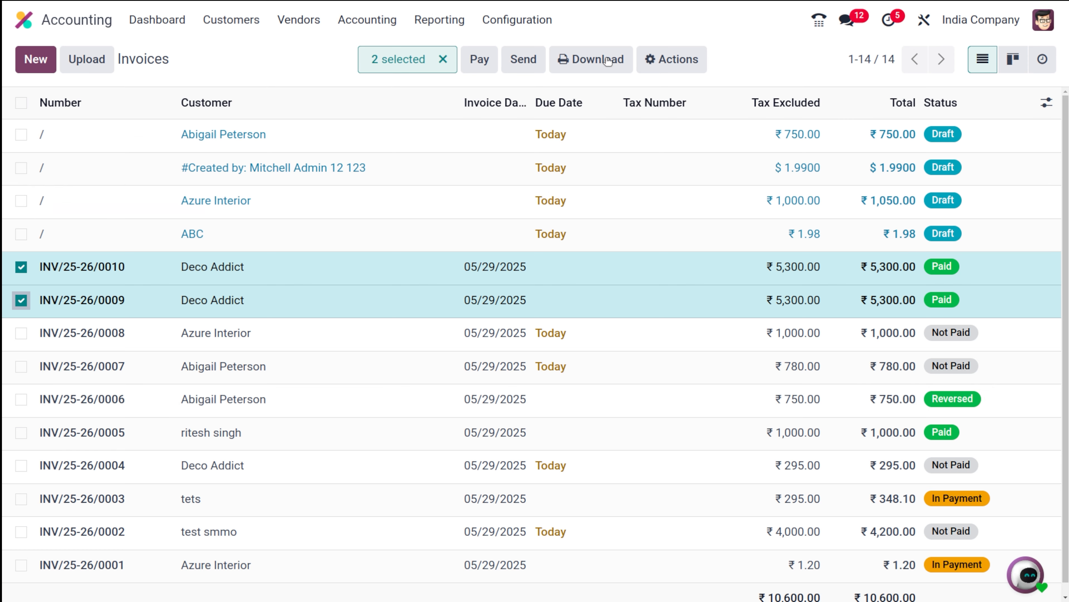
{"action": "left_click", "coordinate": [673, 58]}
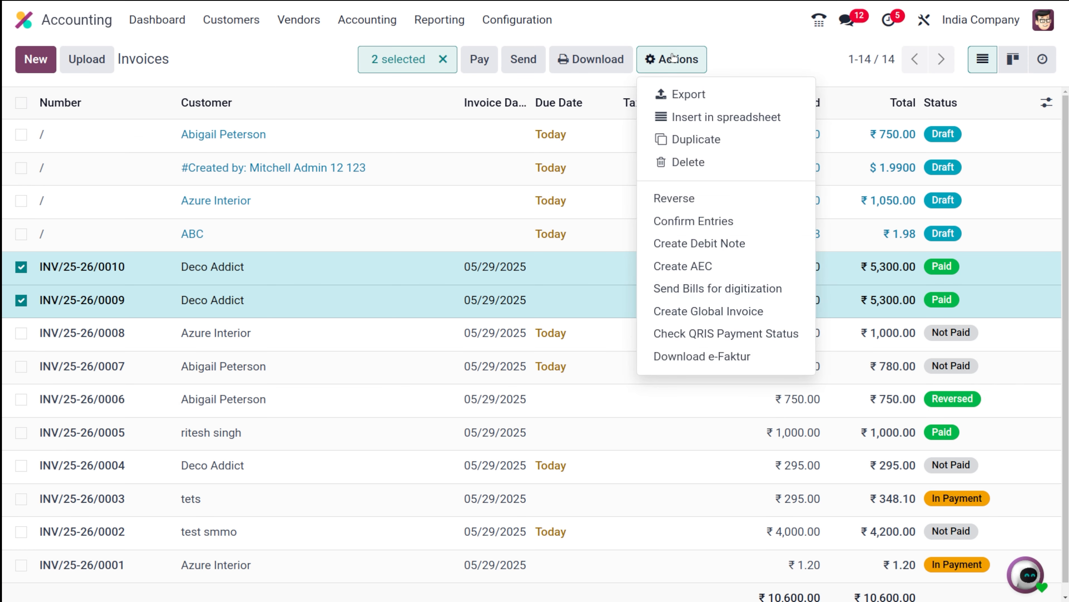
{"action": "left_click", "coordinate": [696, 243]}
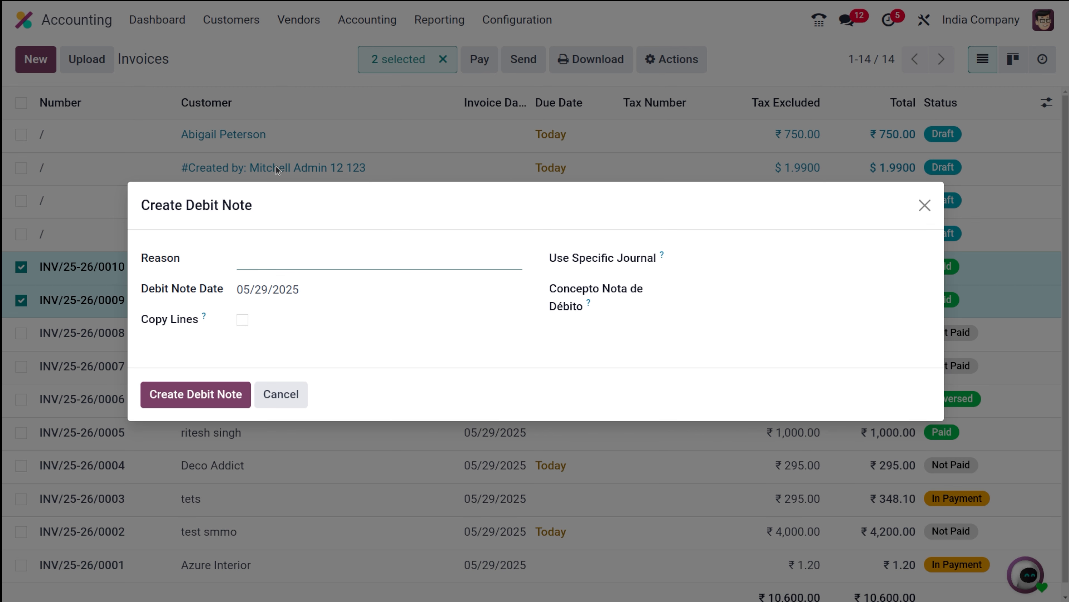
{"action": "left_click", "coordinate": [301, 269]}
{"action": "left_click", "coordinate": [732, 259]}
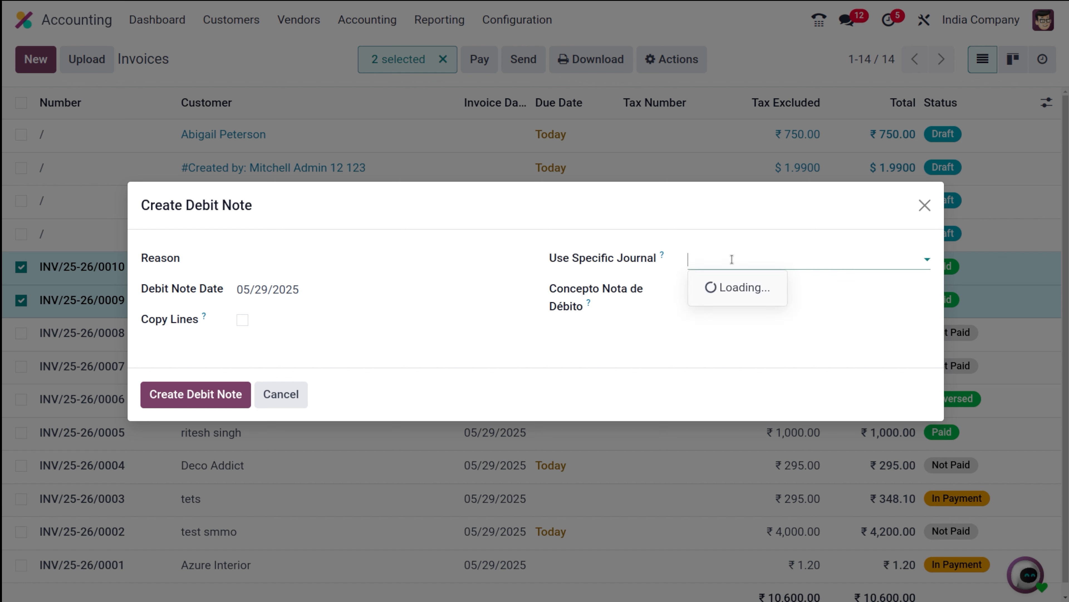
{"action": "left_click", "coordinate": [714, 257]}
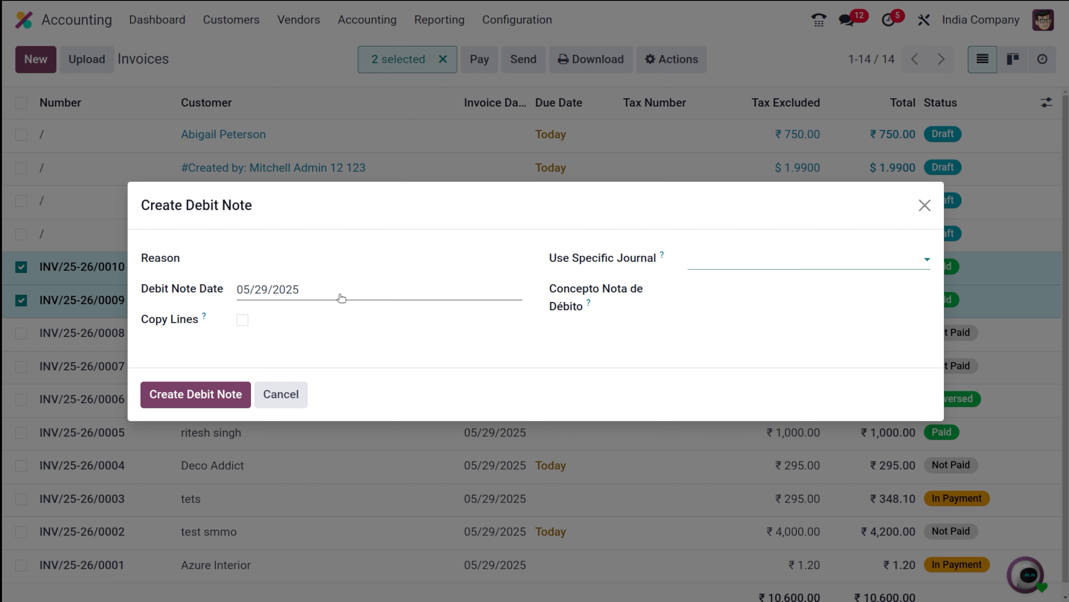
{"action": "left_click", "coordinate": [413, 235]}
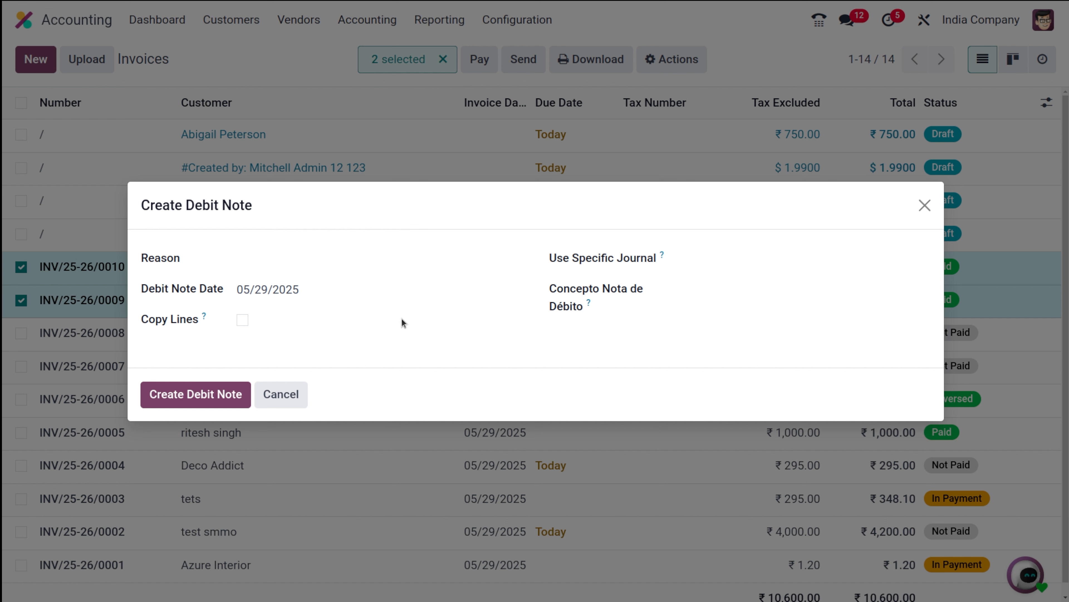
- Enable copying the invoice lines, set the reason to "new", and create the debit notes
{"action": "left_click", "coordinate": [242, 320]}
{"action": "left_click", "coordinate": [274, 254]}
{"action": "type", "text": "new"}
{"action": "left_click", "coordinate": [189, 396]}
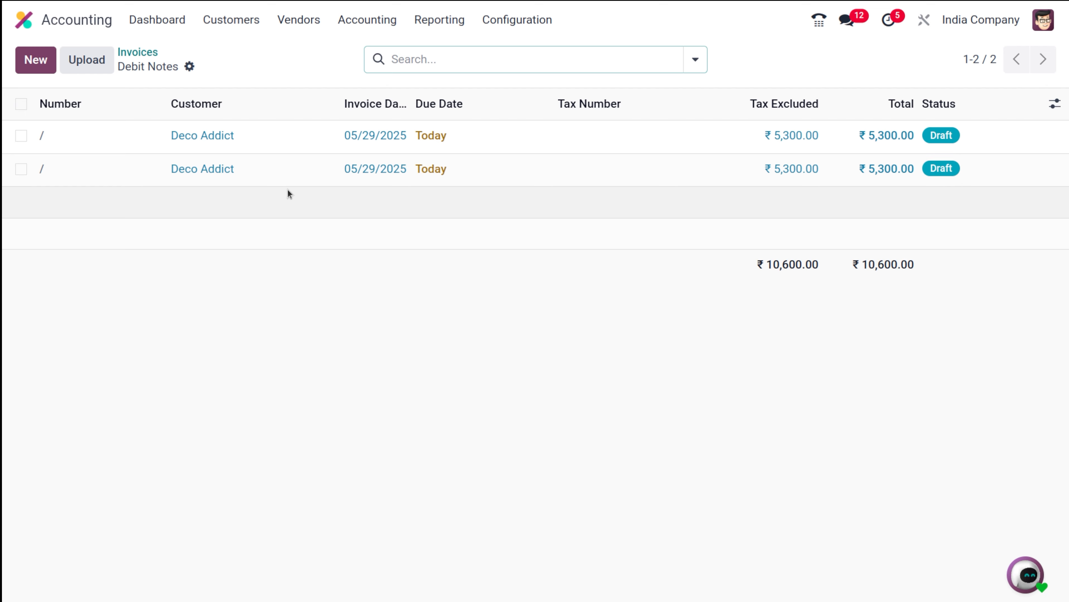
- Open the first draft debit note, review its details and copied invoice lines, and return to the debit notes list
{"action": "left_click", "coordinate": [320, 131]}
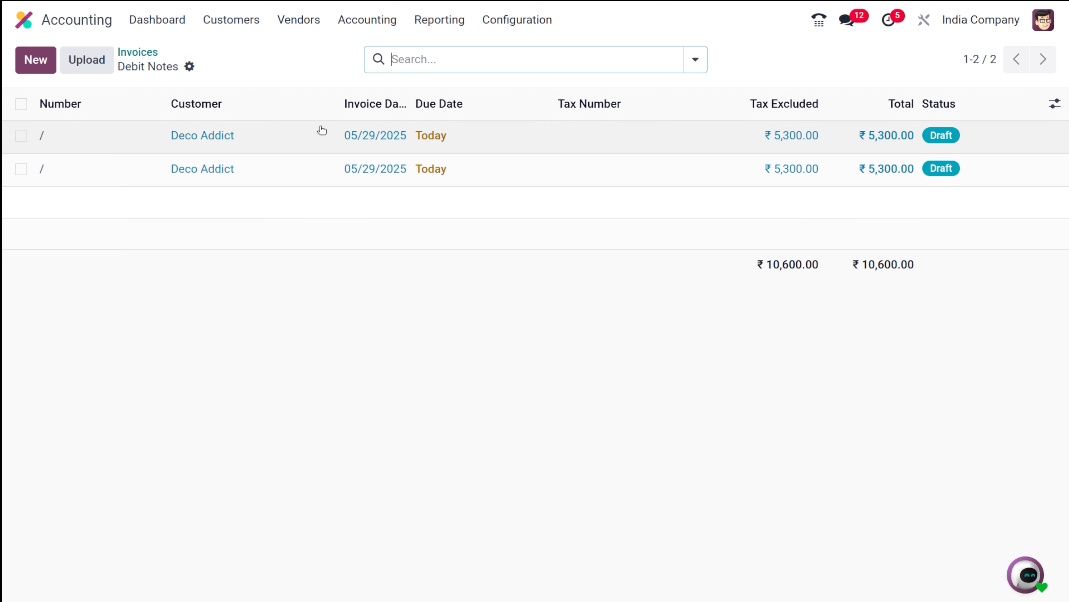
{"action": "scroll", "coordinate": [375, 415], "scroll_direction": "down", "scroll_amount": 5}
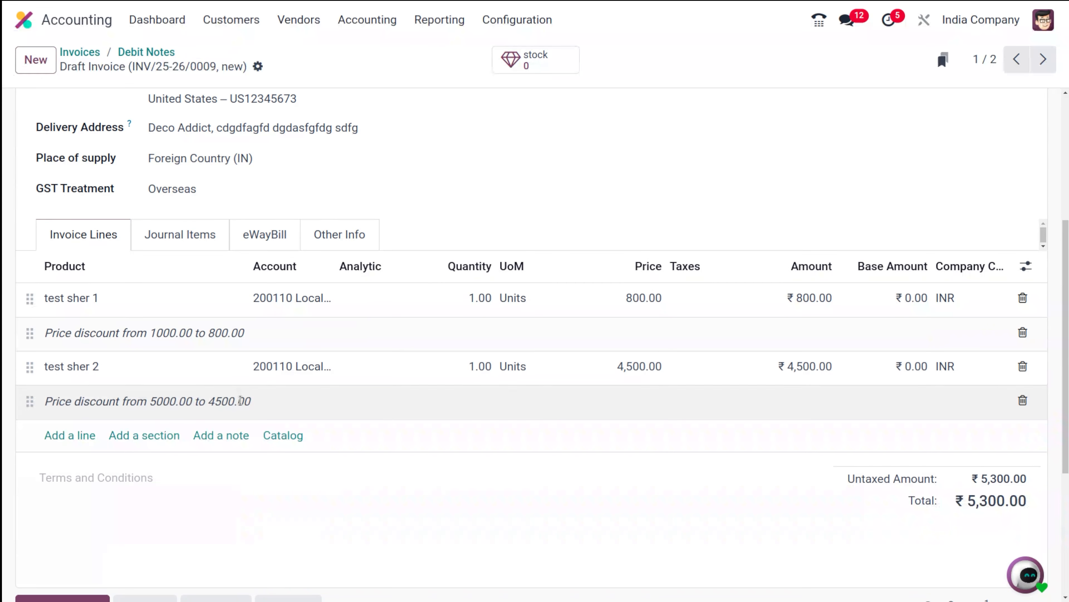
{"action": "scroll", "coordinate": [353, 356], "scroll_direction": "up", "scroll_amount": 5}
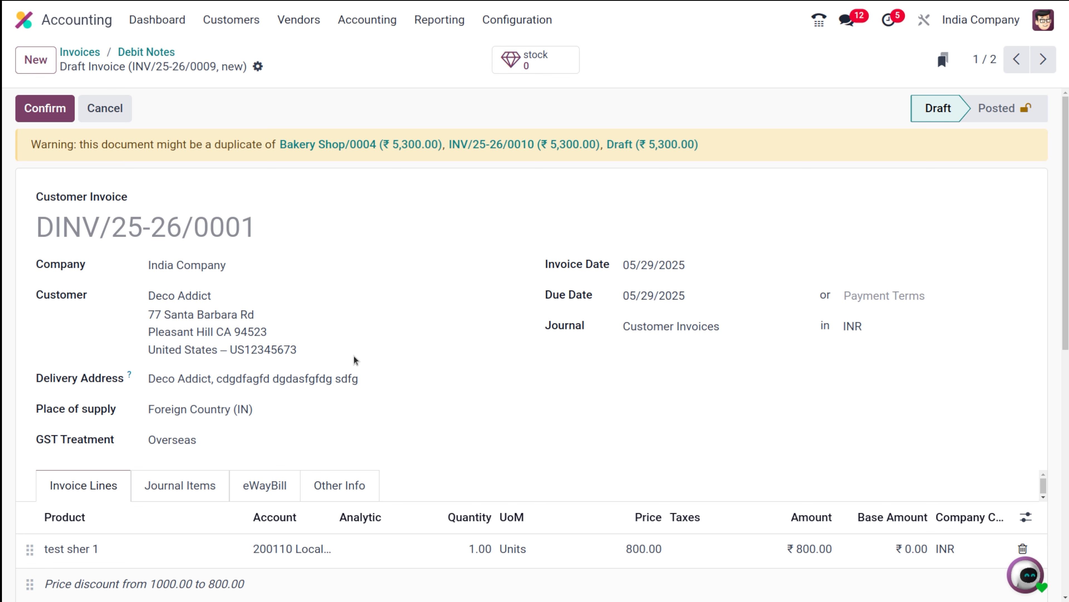
{"action": "left_click", "coordinate": [141, 59]}
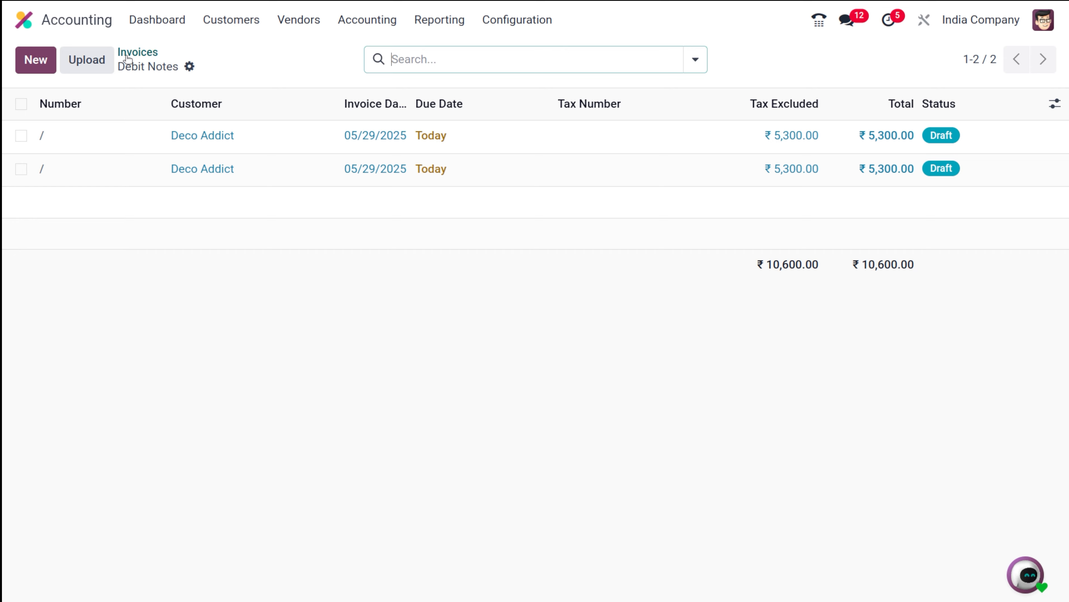
- Open the paid Deco Addict invoice INV/25-26/0009 from the invoices list and check its available actions for the Debit Note option
{"action": "left_click", "coordinate": [128, 56]}
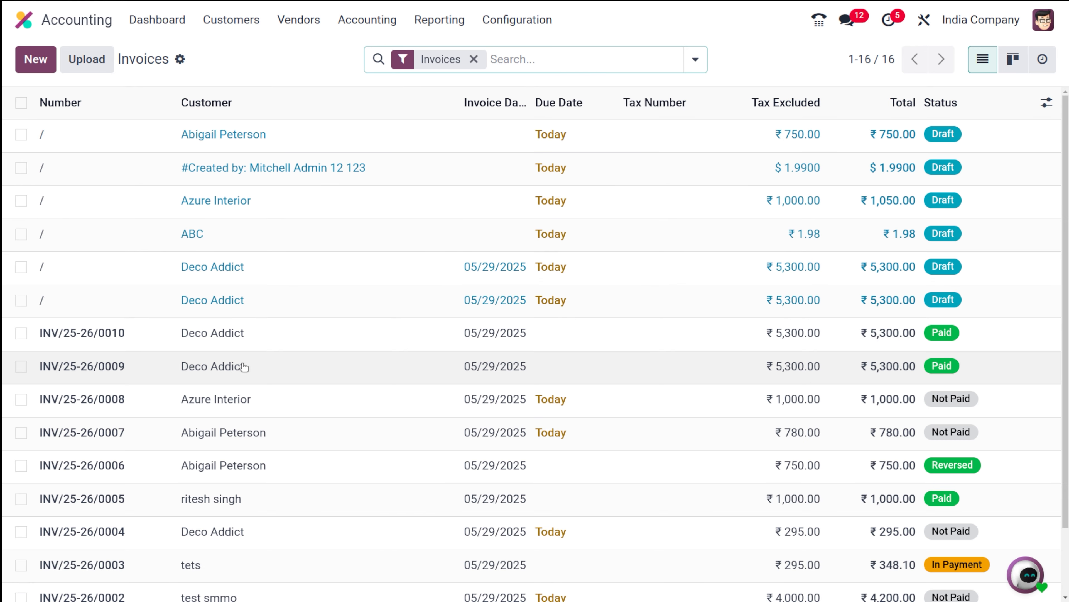
{"action": "left_click", "coordinate": [244, 366]}
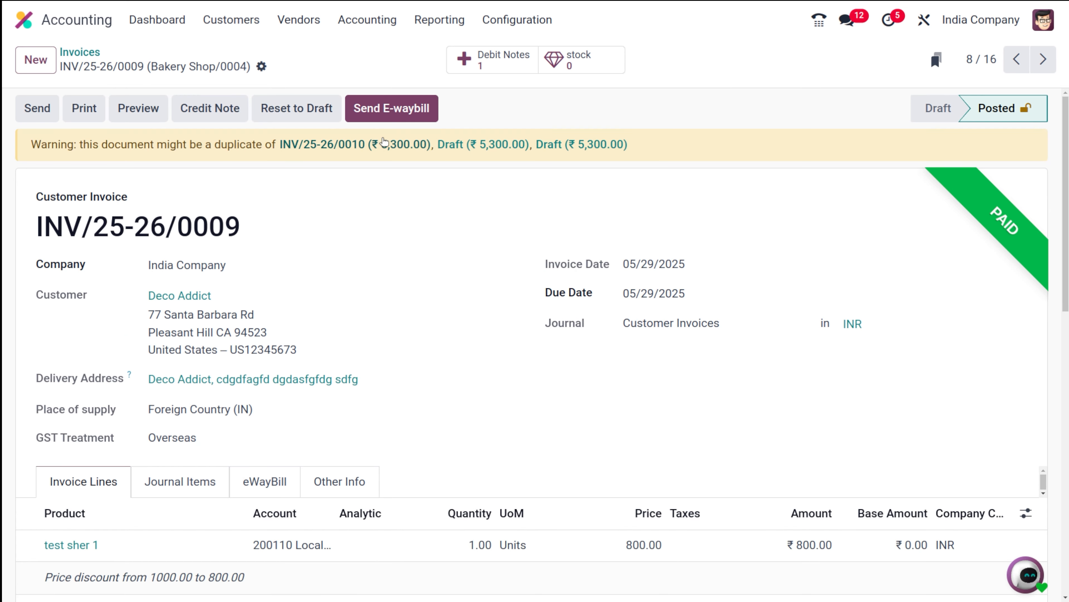
{"action": "left_click", "coordinate": [261, 66]}
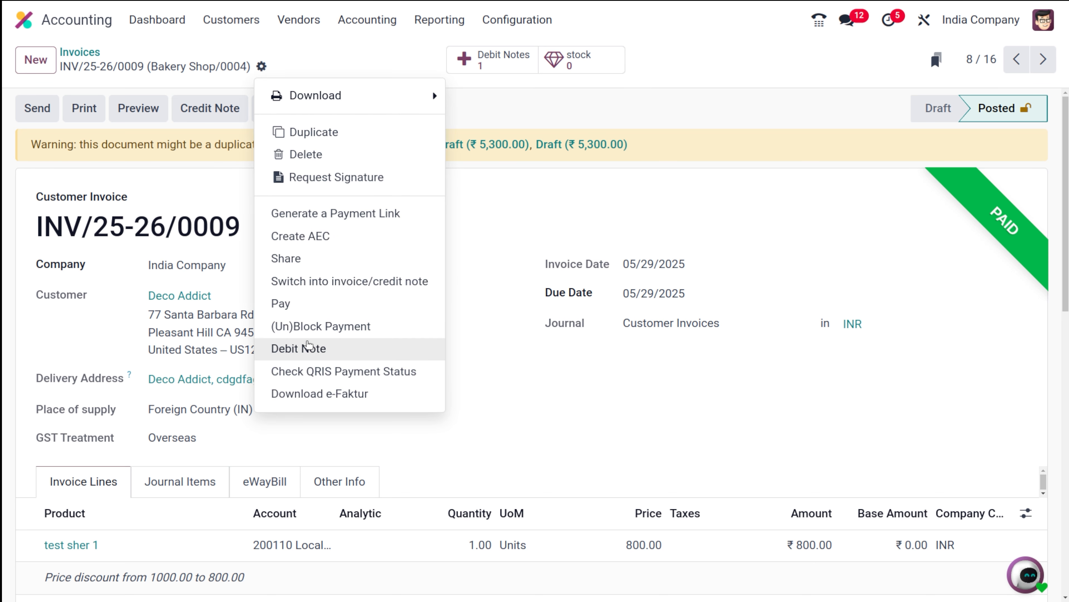
{"action": "left_click", "coordinate": [579, 186]}
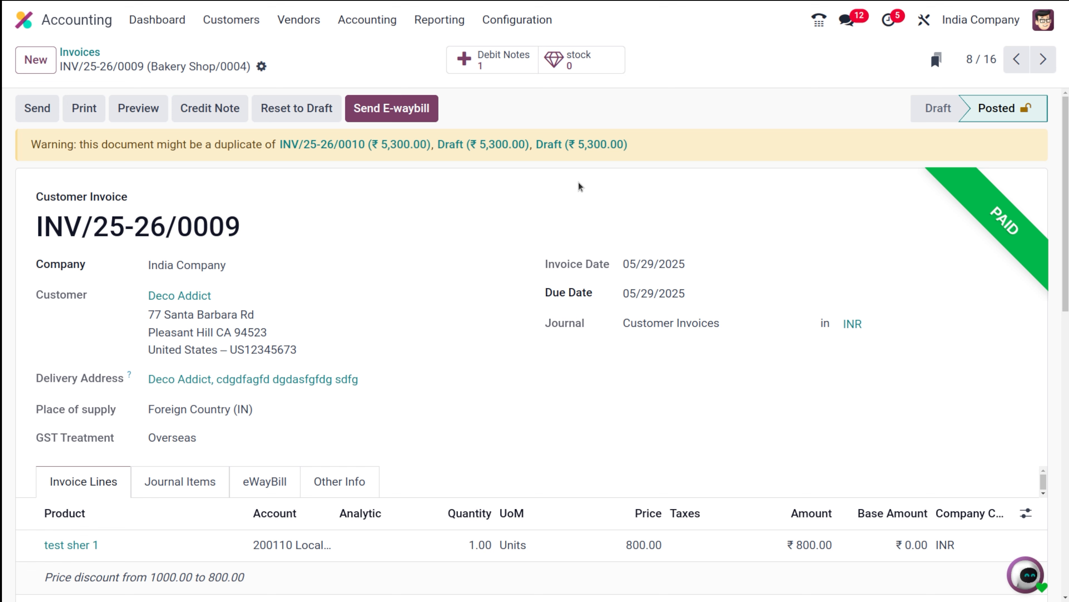
- Start a new vendor bill and select the individual third in the suggested vendors as its vendor
{"action": "left_click", "coordinate": [321, 27]}
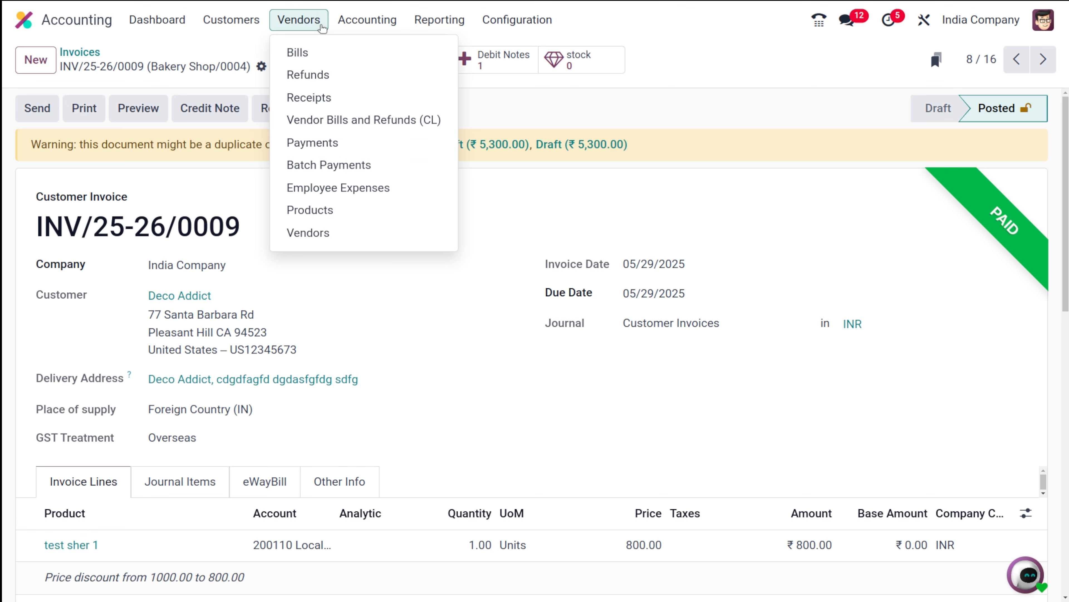
{"action": "left_click", "coordinate": [307, 52]}
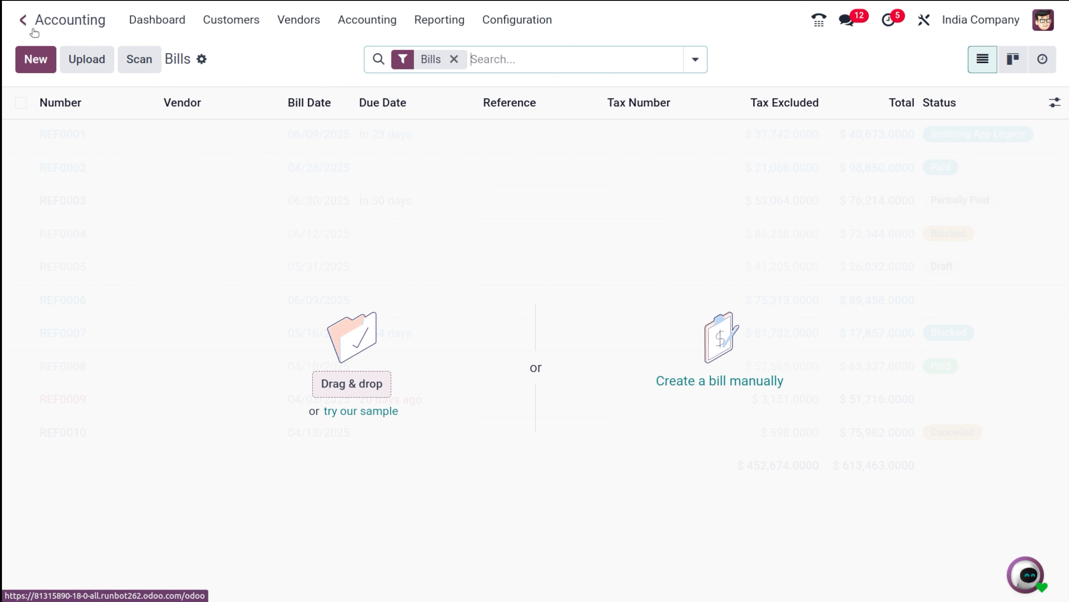
{"action": "left_click", "coordinate": [37, 65]}
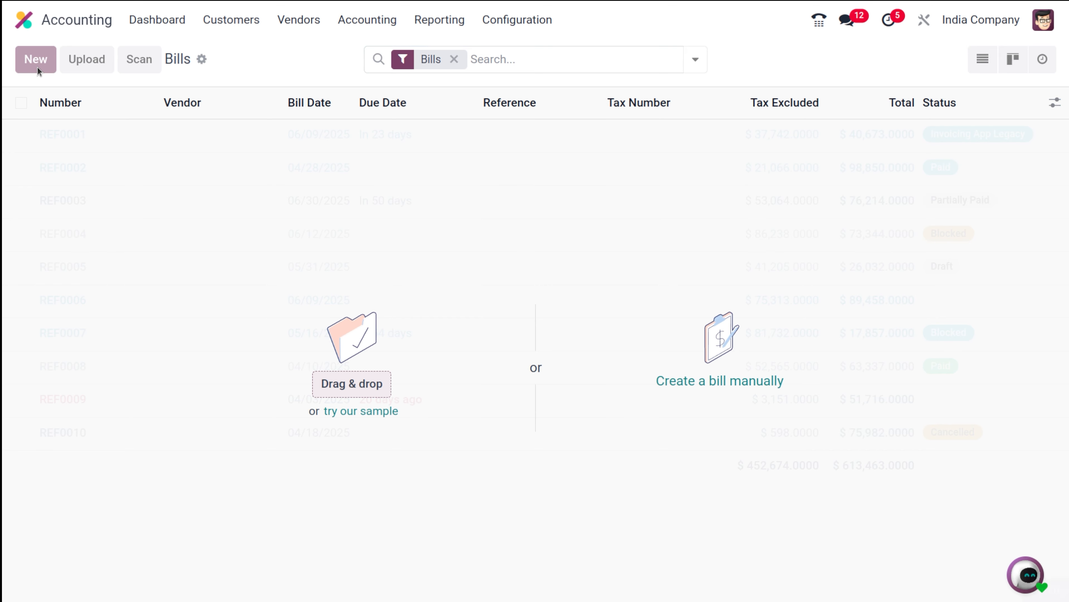
{"action": "left_click", "coordinate": [231, 259]}
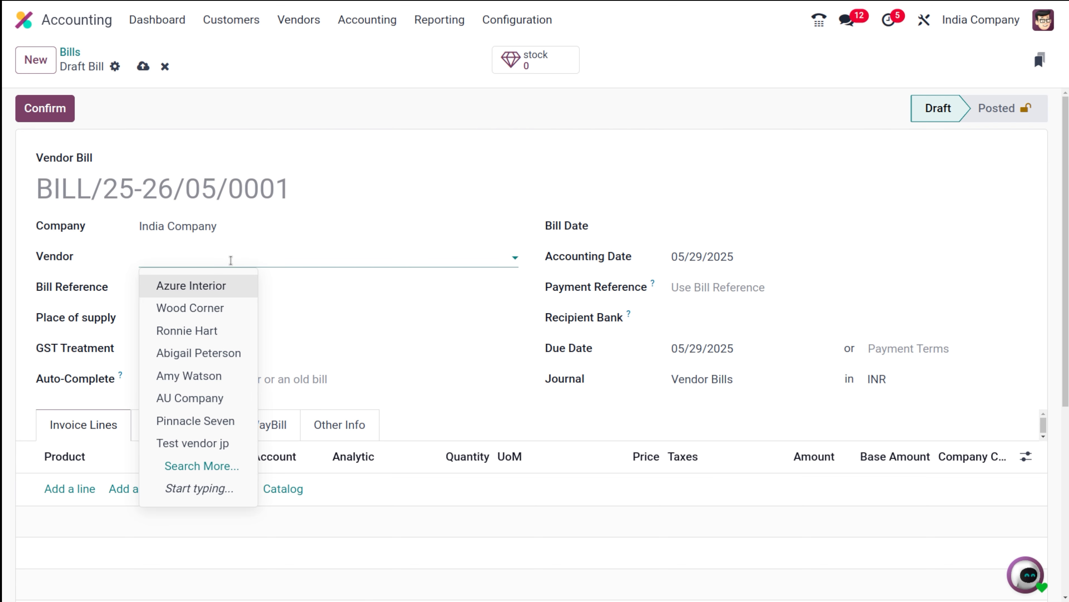
{"action": "left_click", "coordinate": [225, 332]}
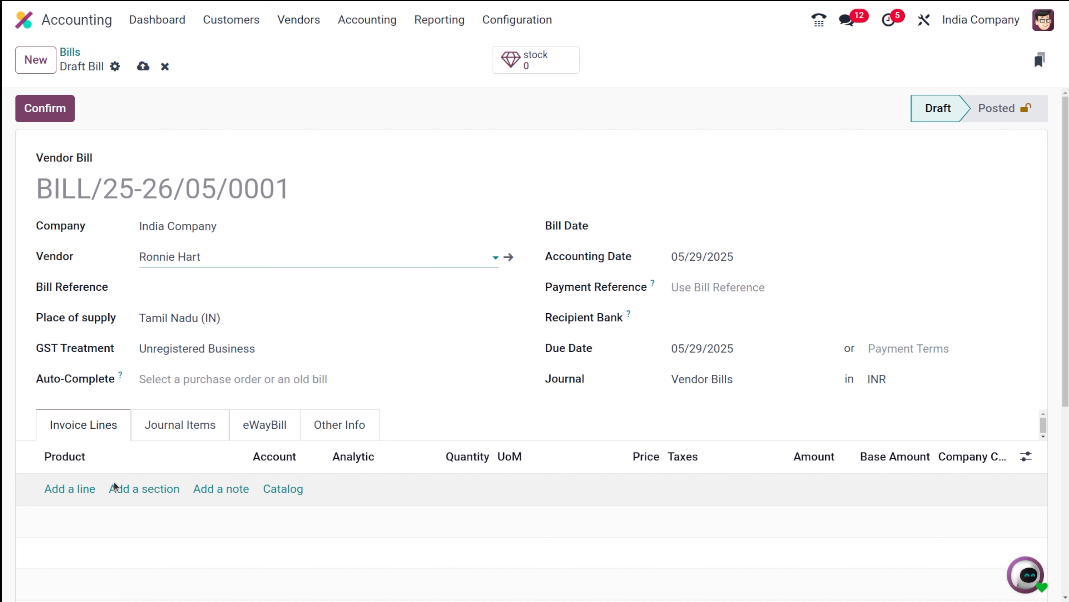
- Add a bill line for the product [CONS_0001] Whiteboard Pen with a quantity of 5
{"action": "left_click", "coordinate": [78, 493]}
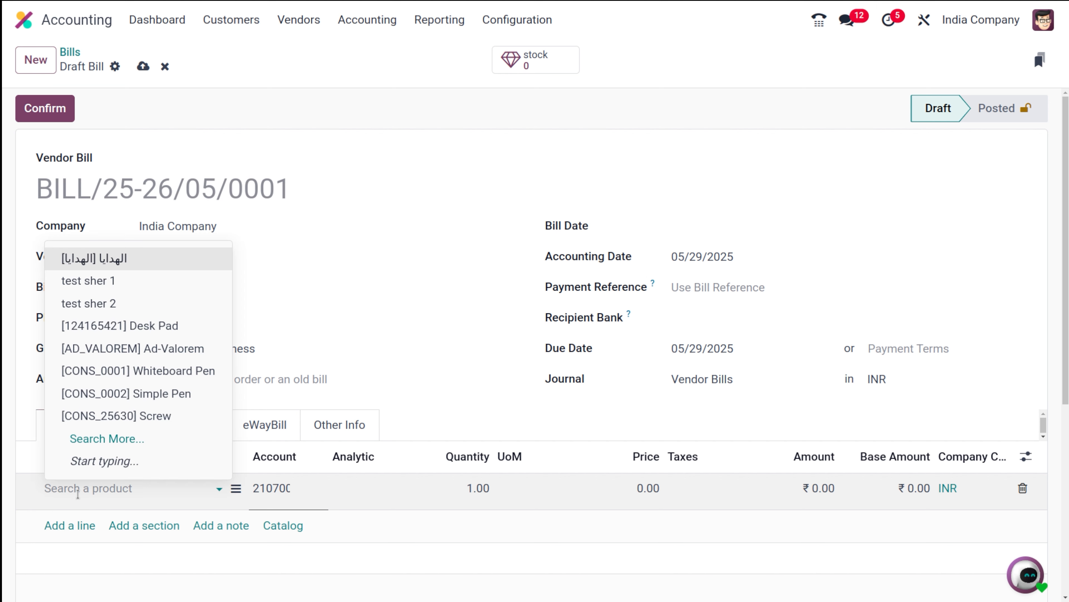
{"action": "left_click", "coordinate": [171, 371]}
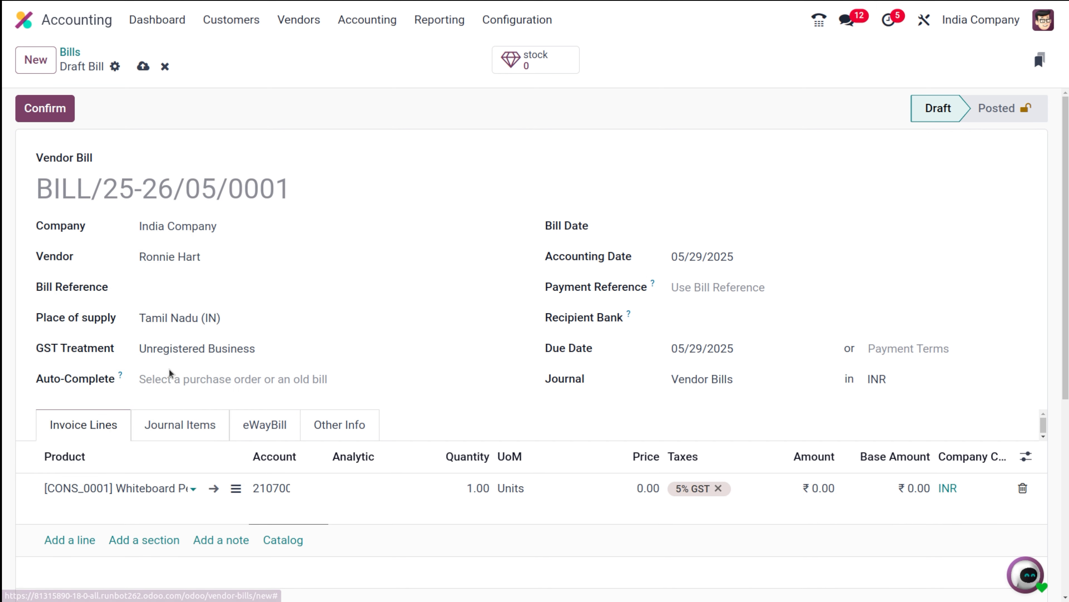
{"action": "left_click", "coordinate": [476, 487]}
{"action": "type", "text": "5"}
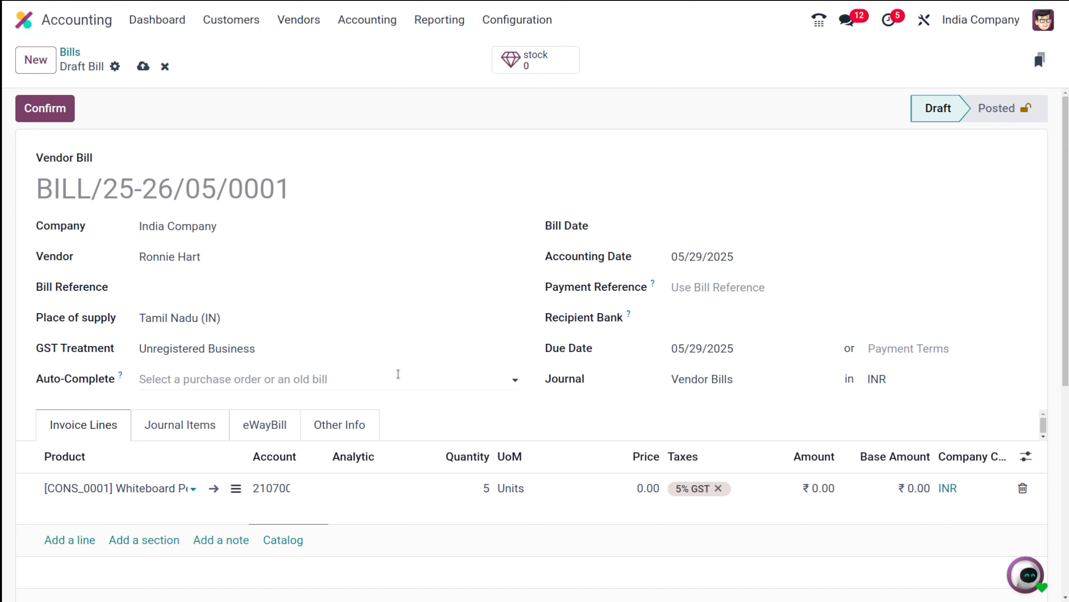
{"action": "left_click", "coordinate": [478, 178]}
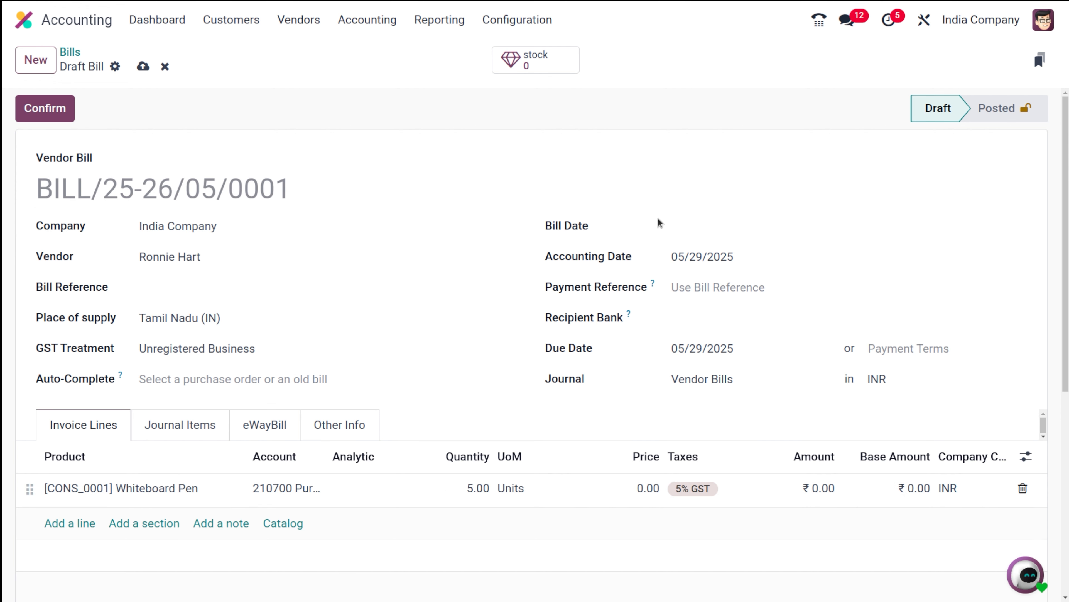
- Set the bill date to 05/29/2025, save and confirm the vendor bill, and return to the bills list
{"action": "left_click", "coordinate": [685, 229]}
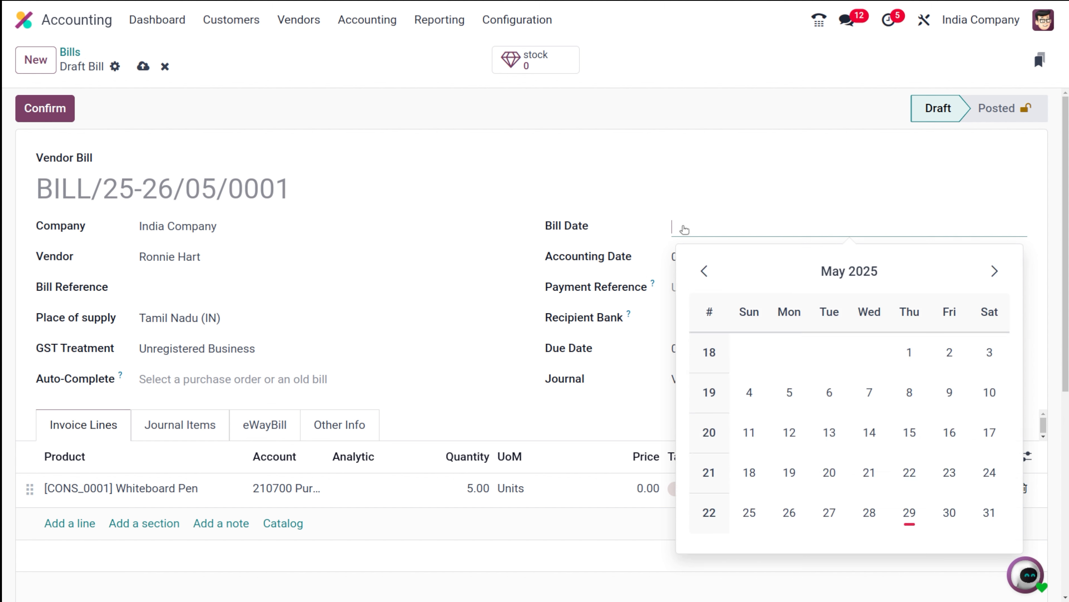
{"action": "left_click", "coordinate": [906, 512]}
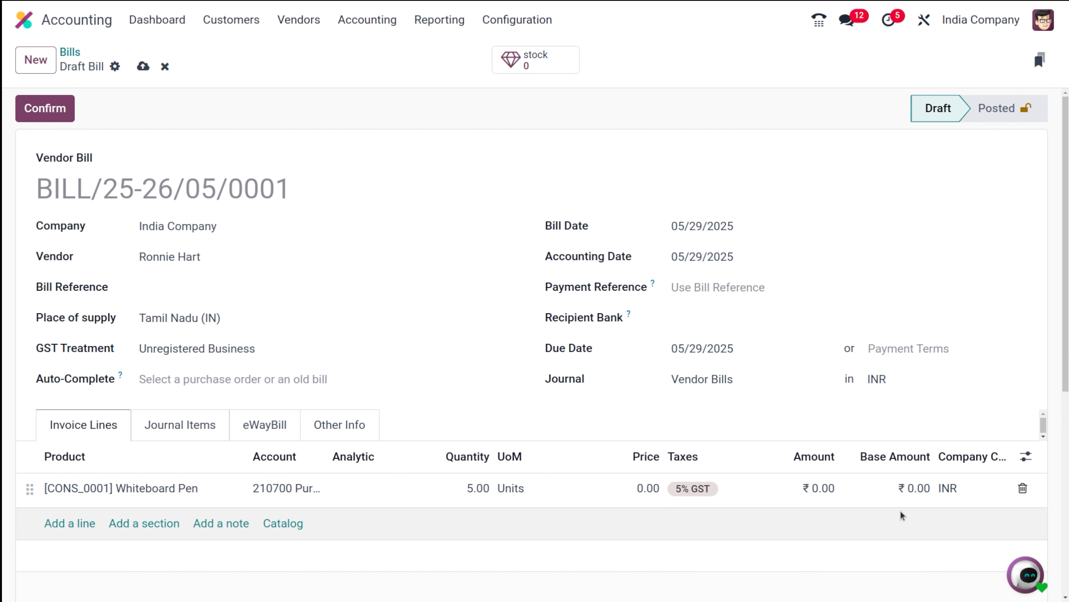
{"action": "left_click", "coordinate": [144, 67]}
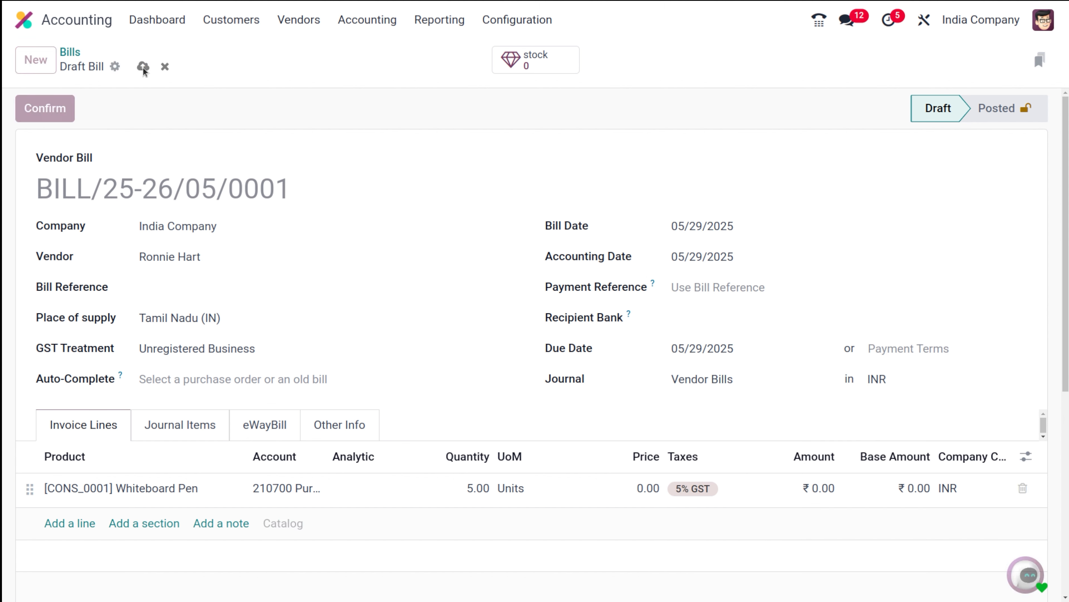
{"action": "left_click", "coordinate": [49, 112]}
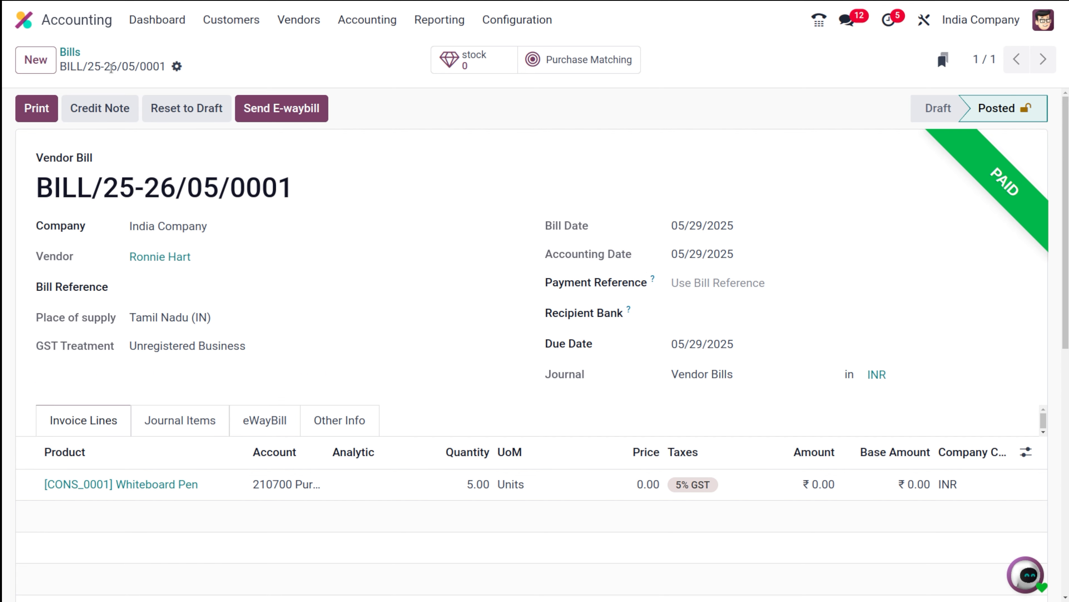
{"action": "left_click", "coordinate": [70, 52]}
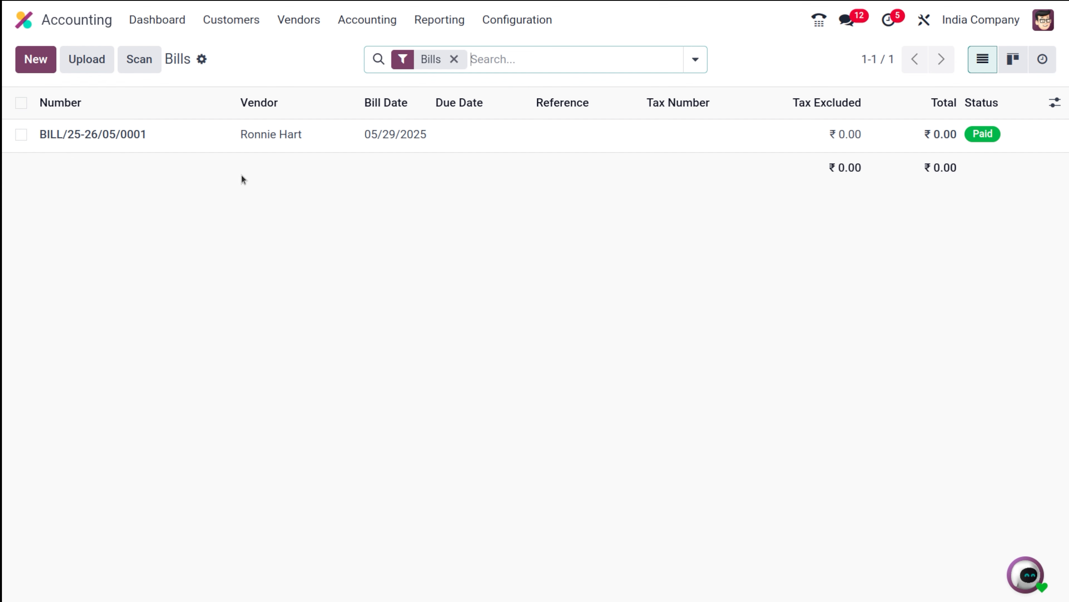
- Open the paid vendor bill, review its credit note reversal options, and discard the credit note
{"action": "left_click", "coordinate": [215, 139]}
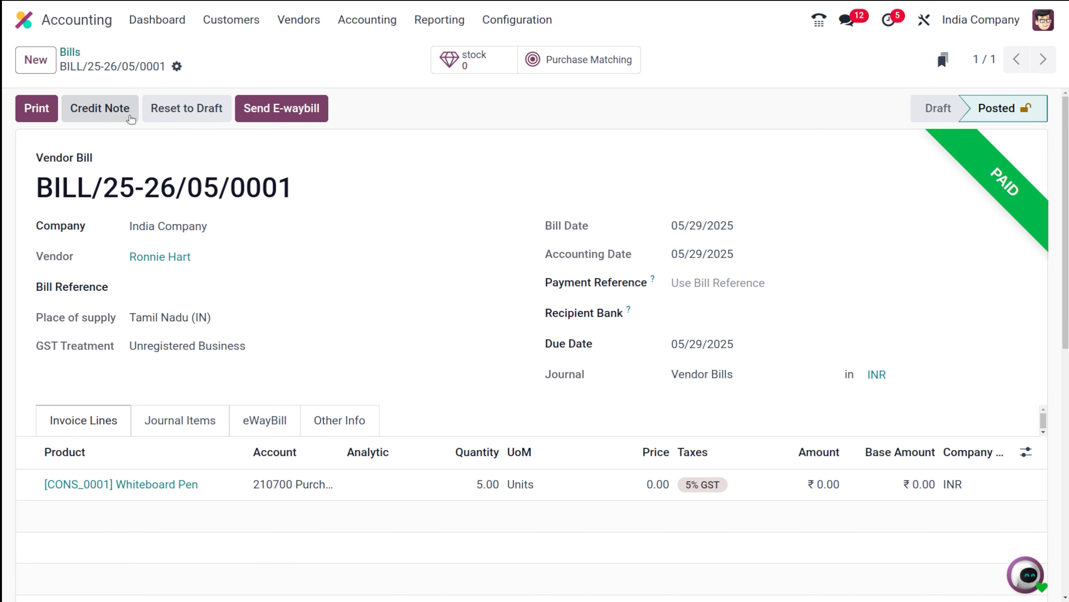
{"action": "left_click", "coordinate": [113, 108]}
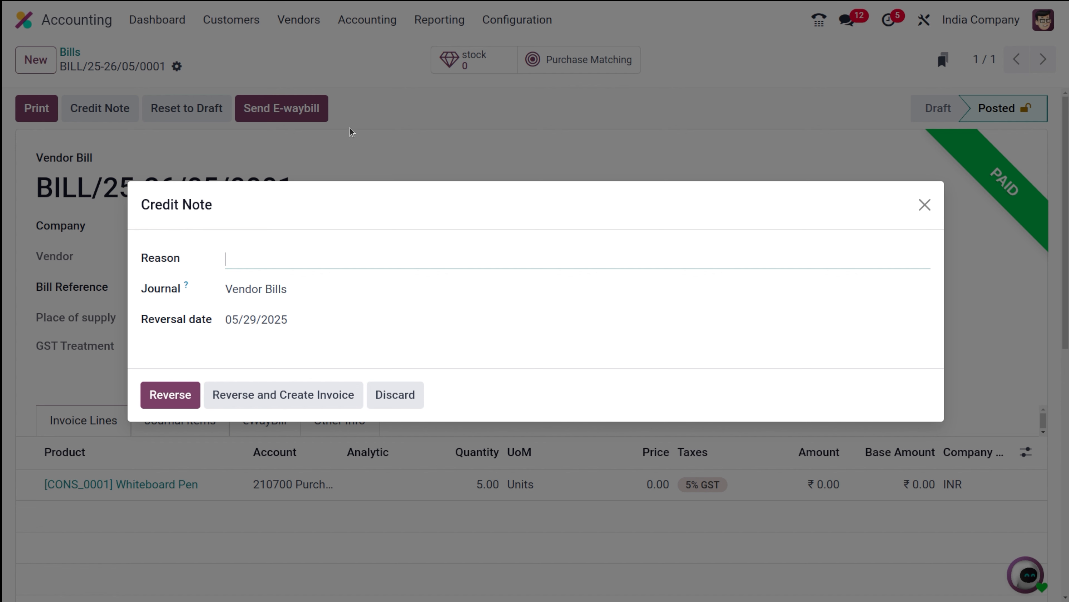
{"action": "left_click", "coordinate": [405, 385]}
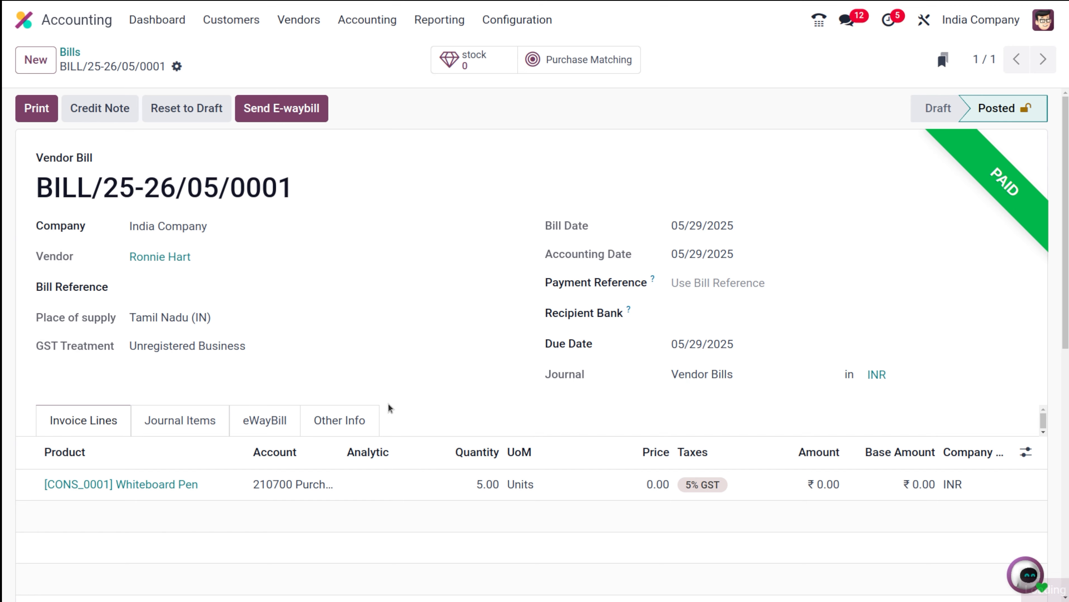
- Open vendor refunds, review the blank form for a manual vendor credit note, and discard it
{"action": "left_click", "coordinate": [299, 19]}
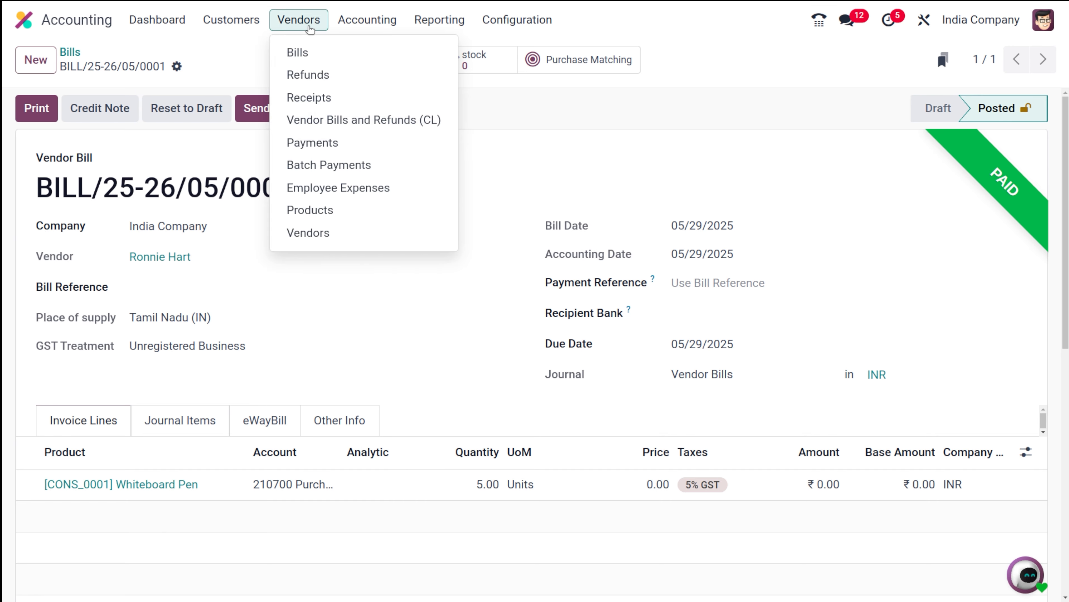
{"action": "left_click", "coordinate": [318, 75]}
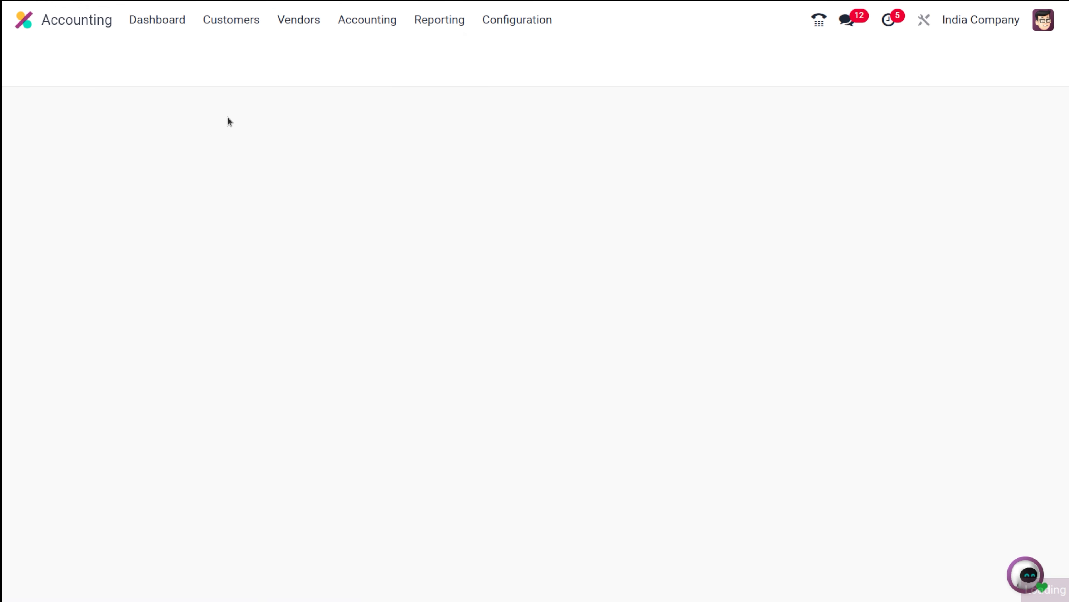
{"action": "left_click", "coordinate": [34, 68]}
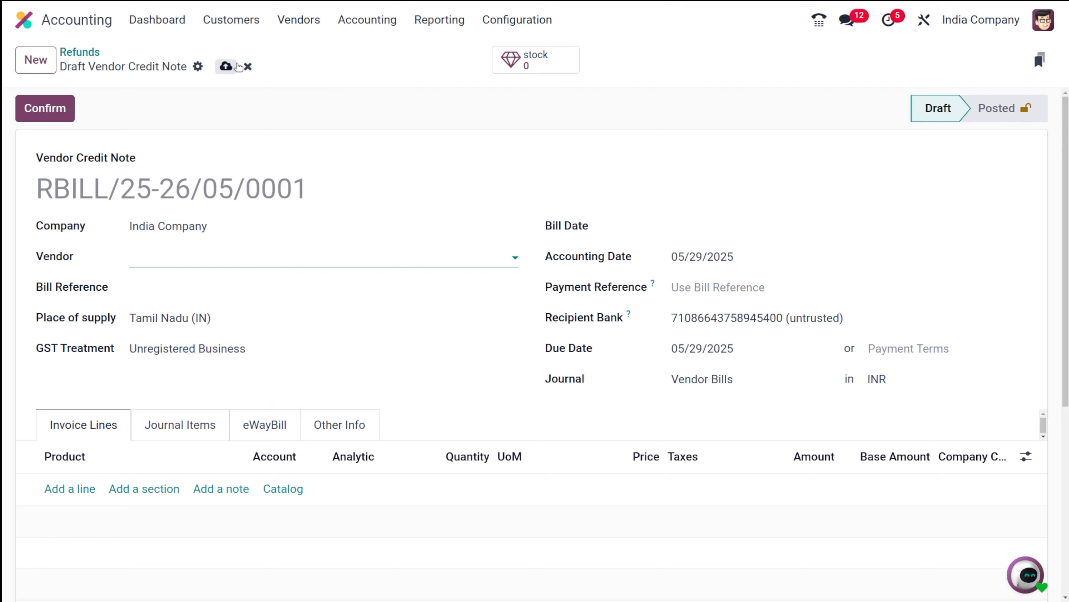
{"action": "left_click", "coordinate": [248, 67]}
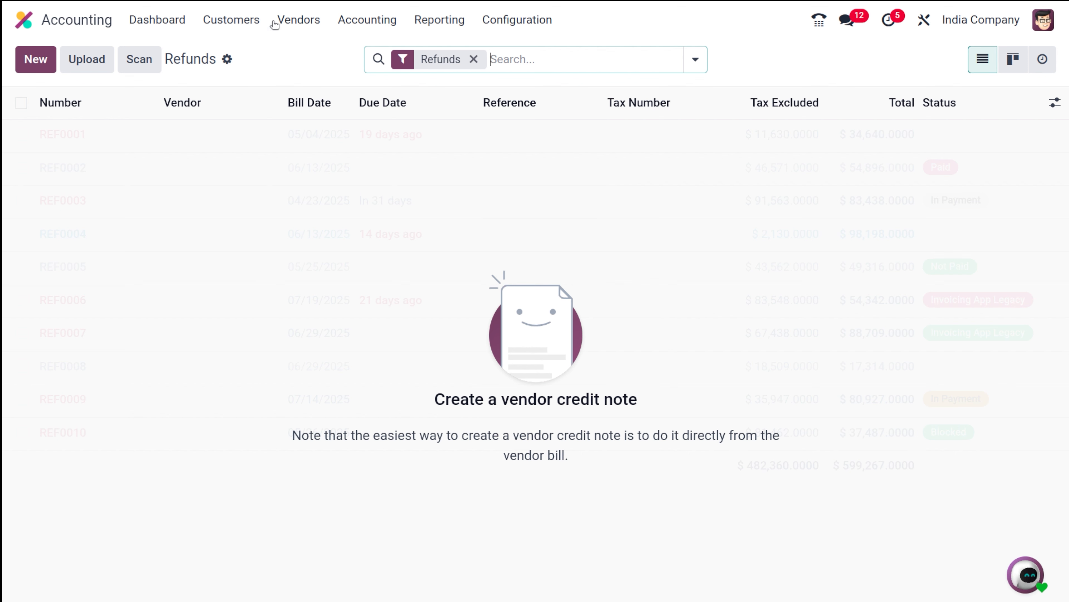
- Select the paid bill in the vendor bills list, review the Create Debit Note options, and cancel
{"action": "left_click", "coordinate": [297, 21]}
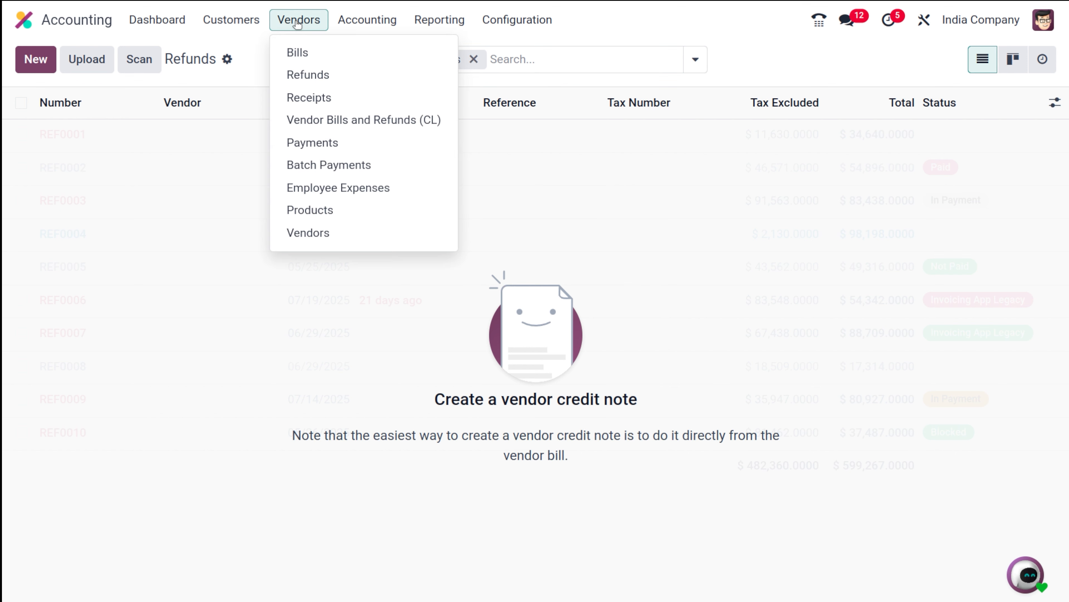
{"action": "left_click", "coordinate": [309, 63]}
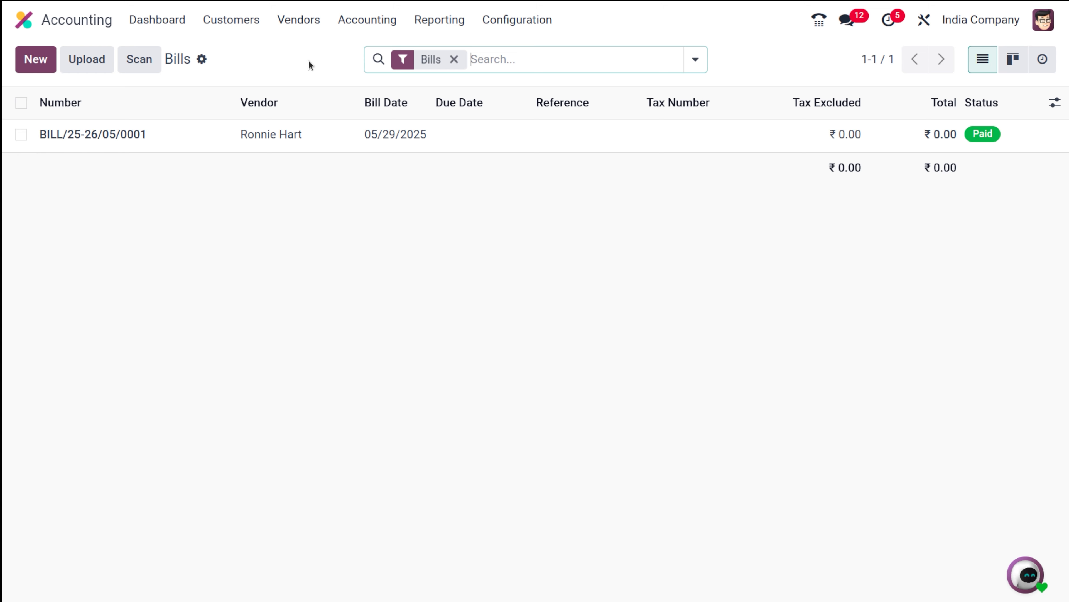
{"action": "left_click", "coordinate": [20, 135]}
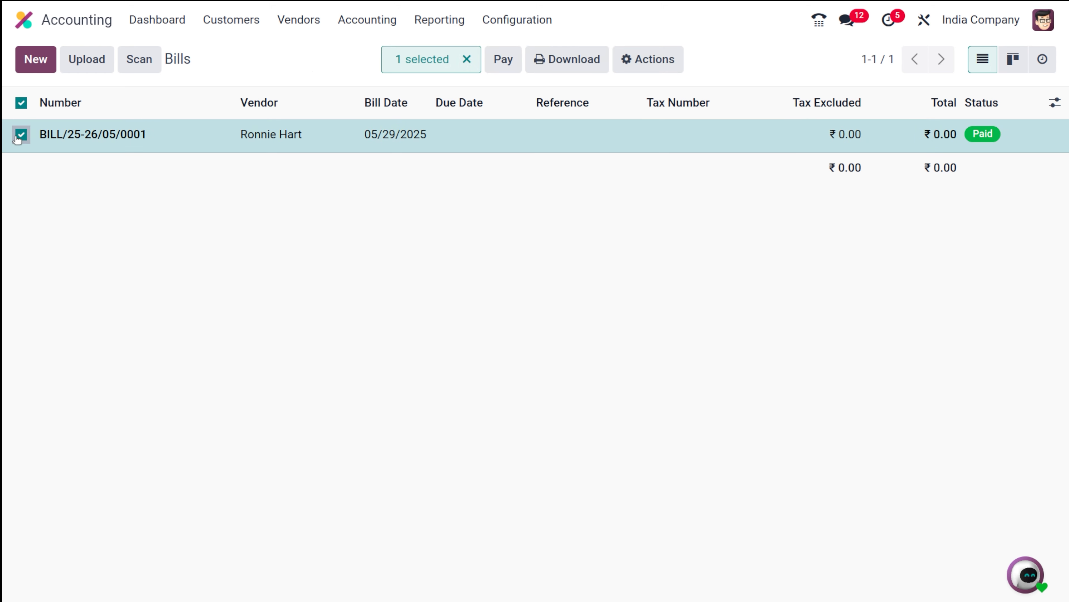
{"action": "left_click", "coordinate": [673, 61]}
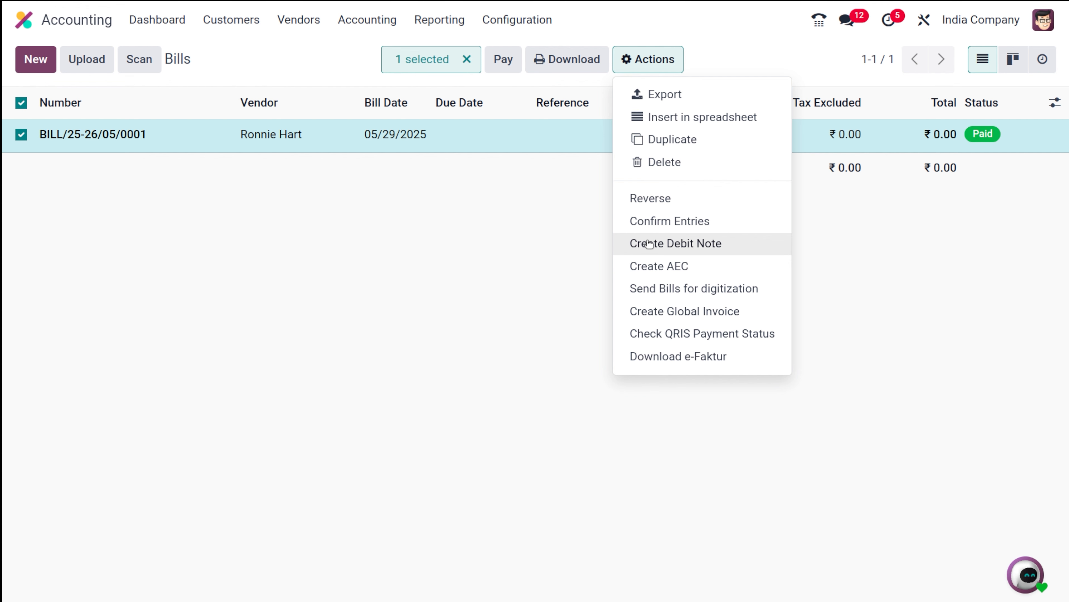
{"action": "left_click", "coordinate": [711, 248]}
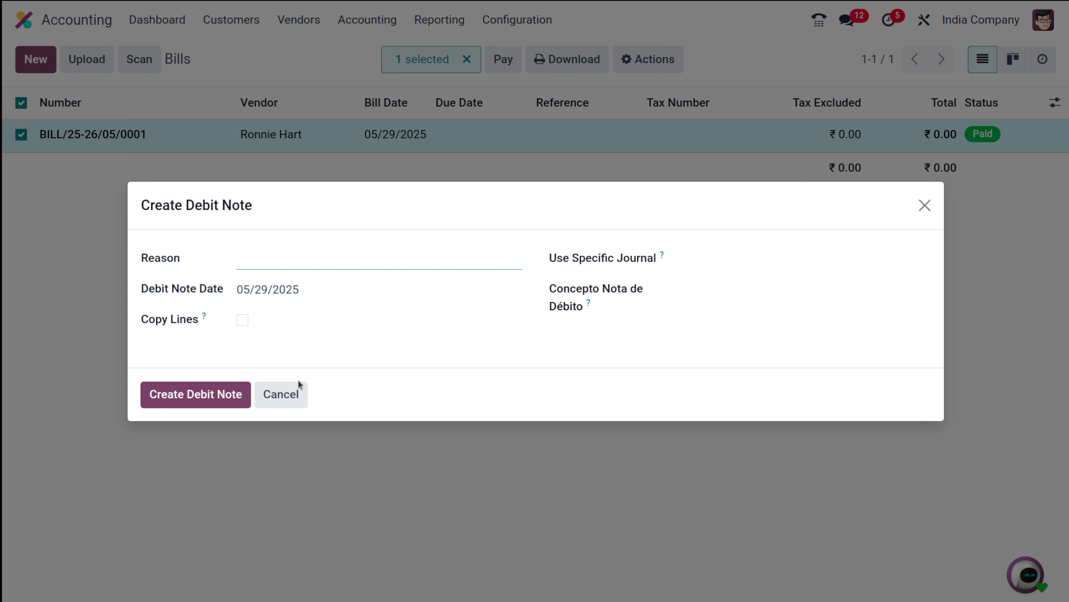
{"action": "left_click", "coordinate": [264, 394]}
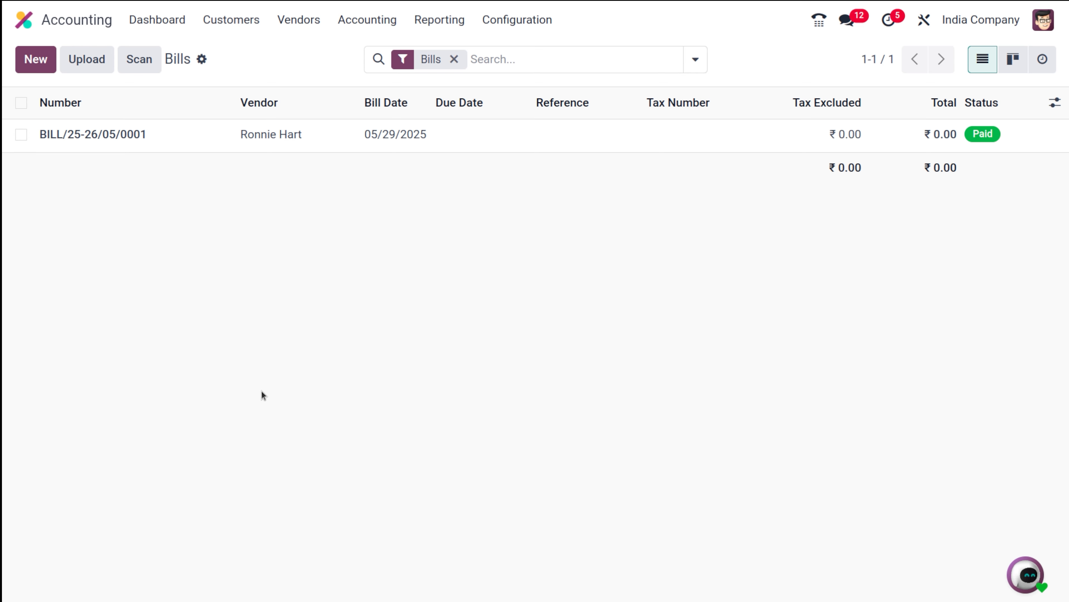
- Open the paid bill, review the debit note options available from its own form, cancel, and return to the bills list
{"action": "left_click", "coordinate": [191, 145]}
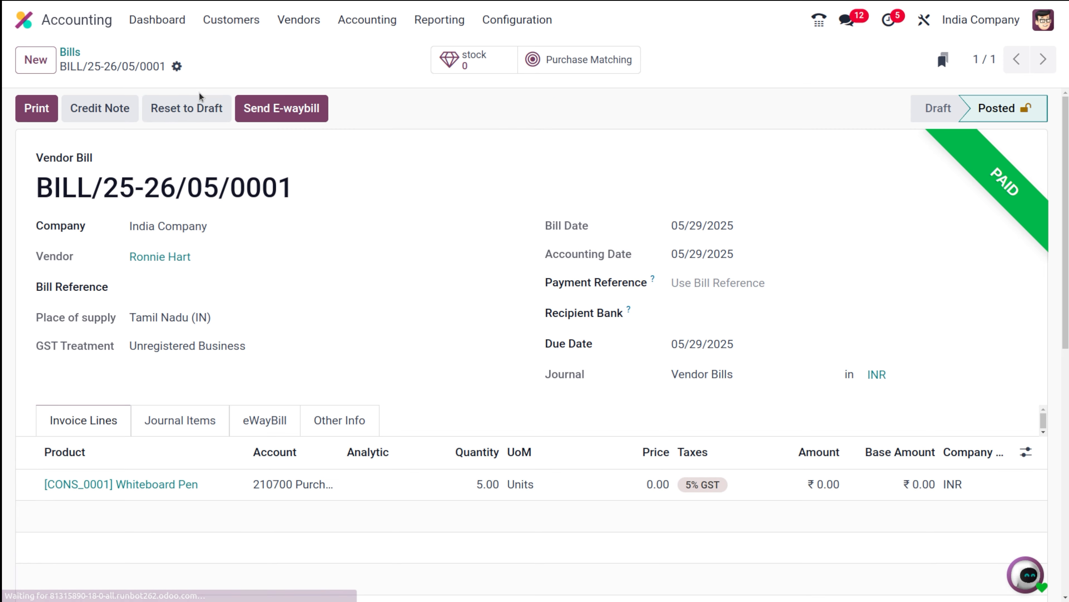
{"action": "left_click", "coordinate": [177, 66]}
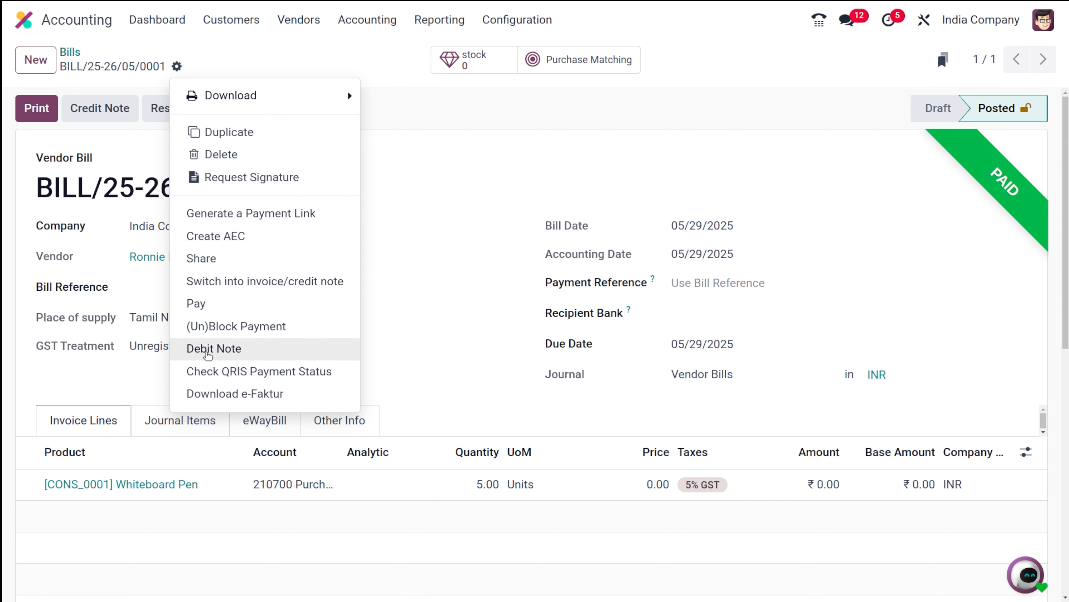
{"action": "left_click", "coordinate": [206, 354]}
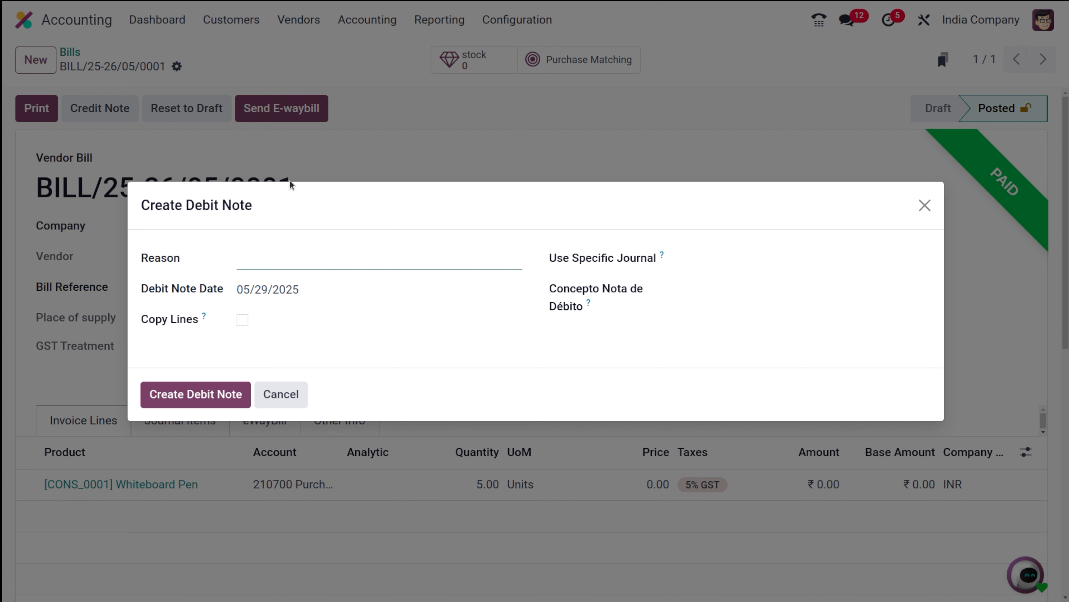
{"action": "left_click", "coordinate": [281, 394]}
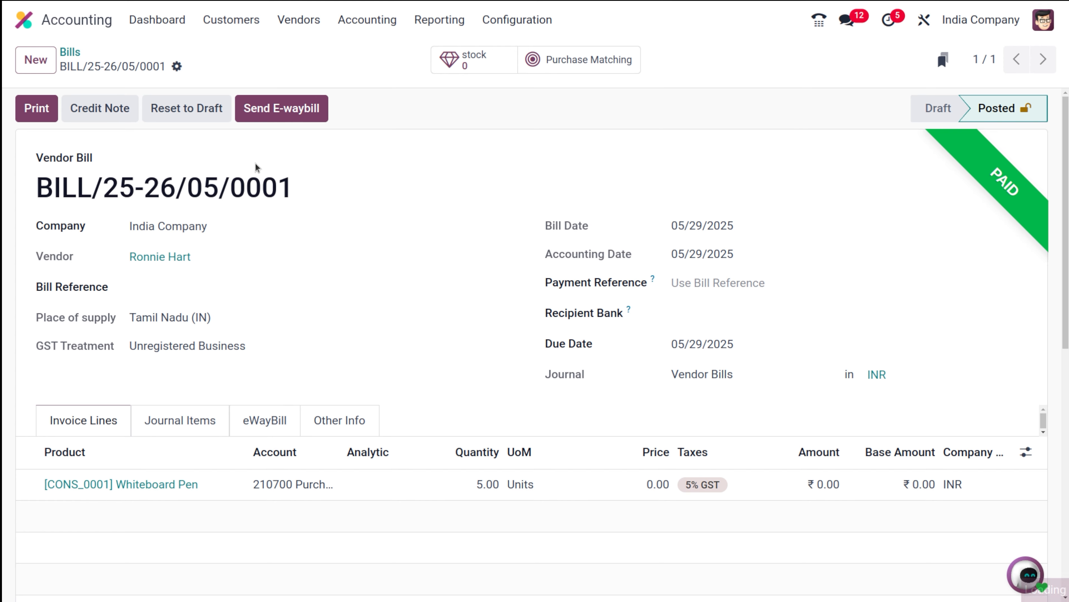
{"action": "left_click", "coordinate": [70, 53]}
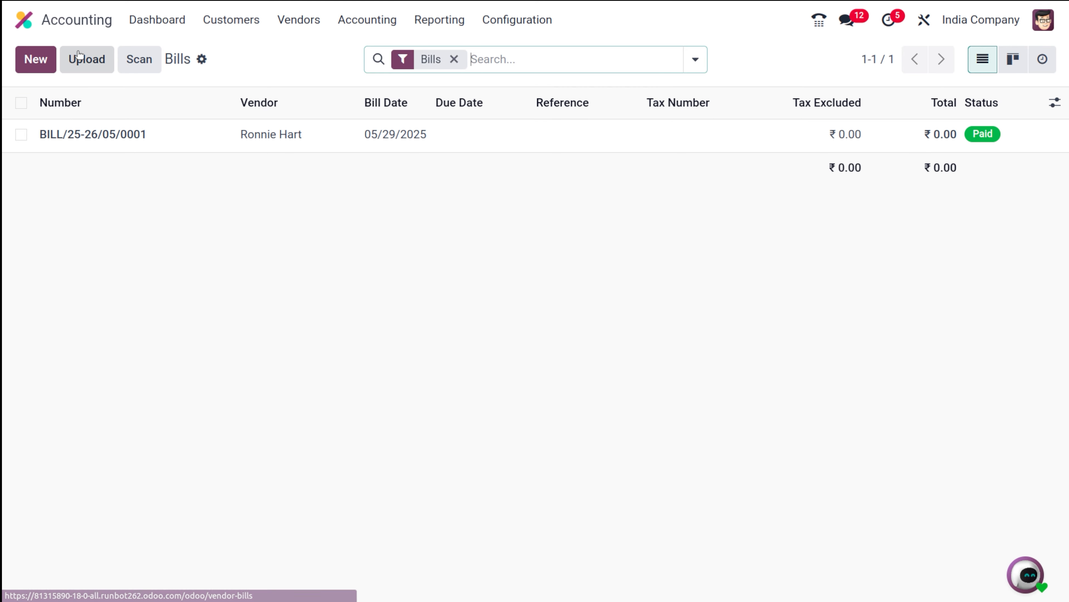